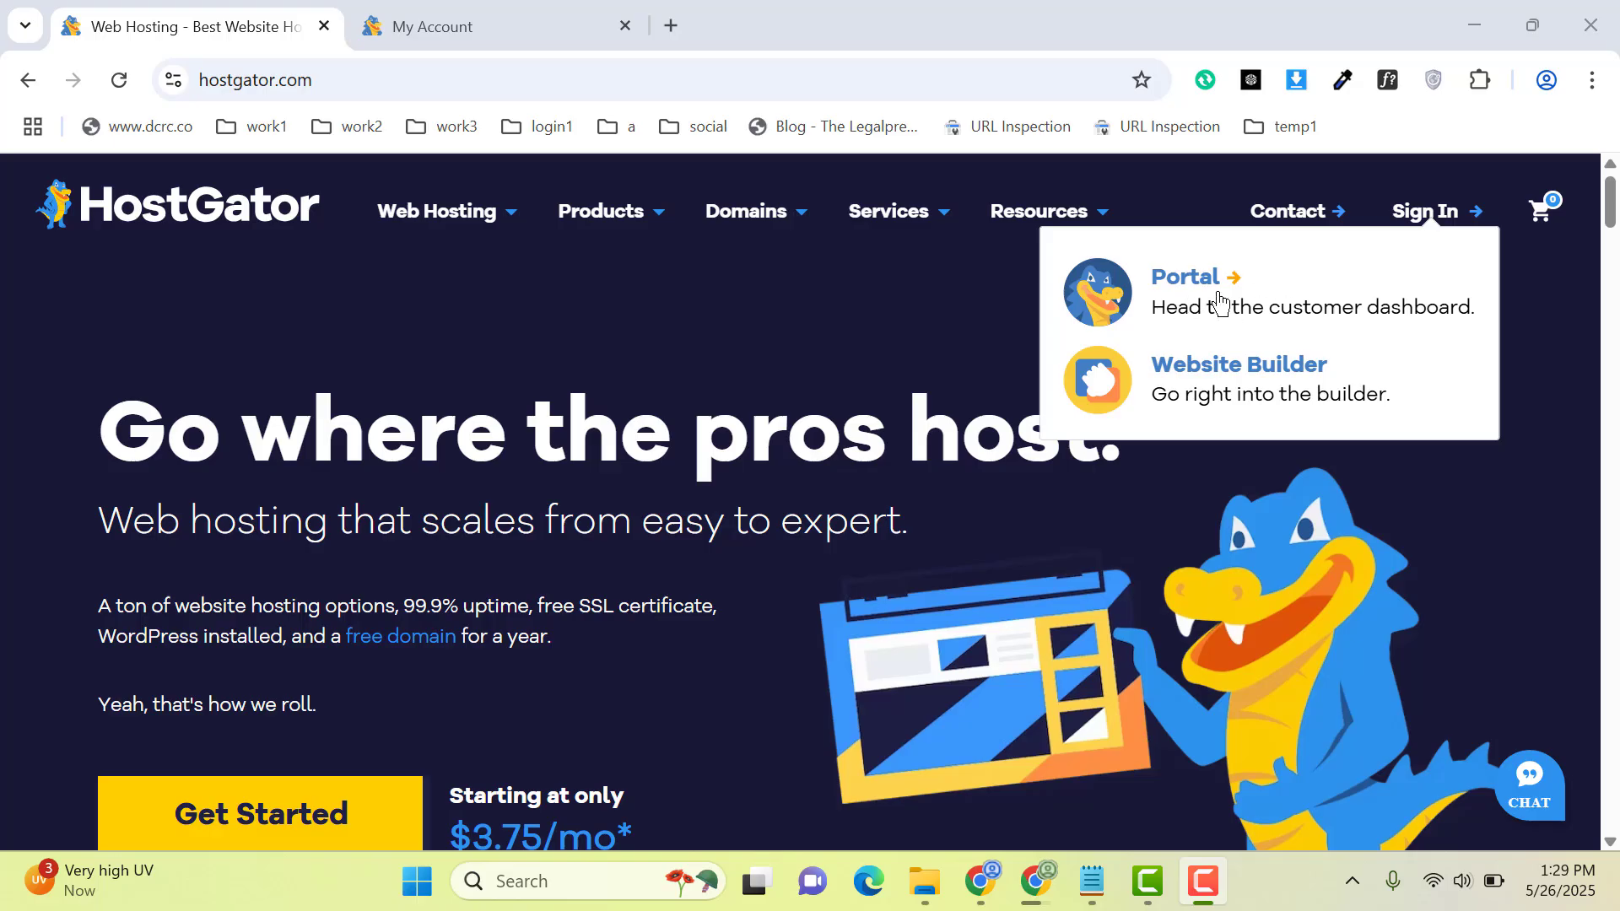
# Go to the HostGator customer portal and scroll the Baby Plan details to Quick Links.
pyautogui.click(467, 19)
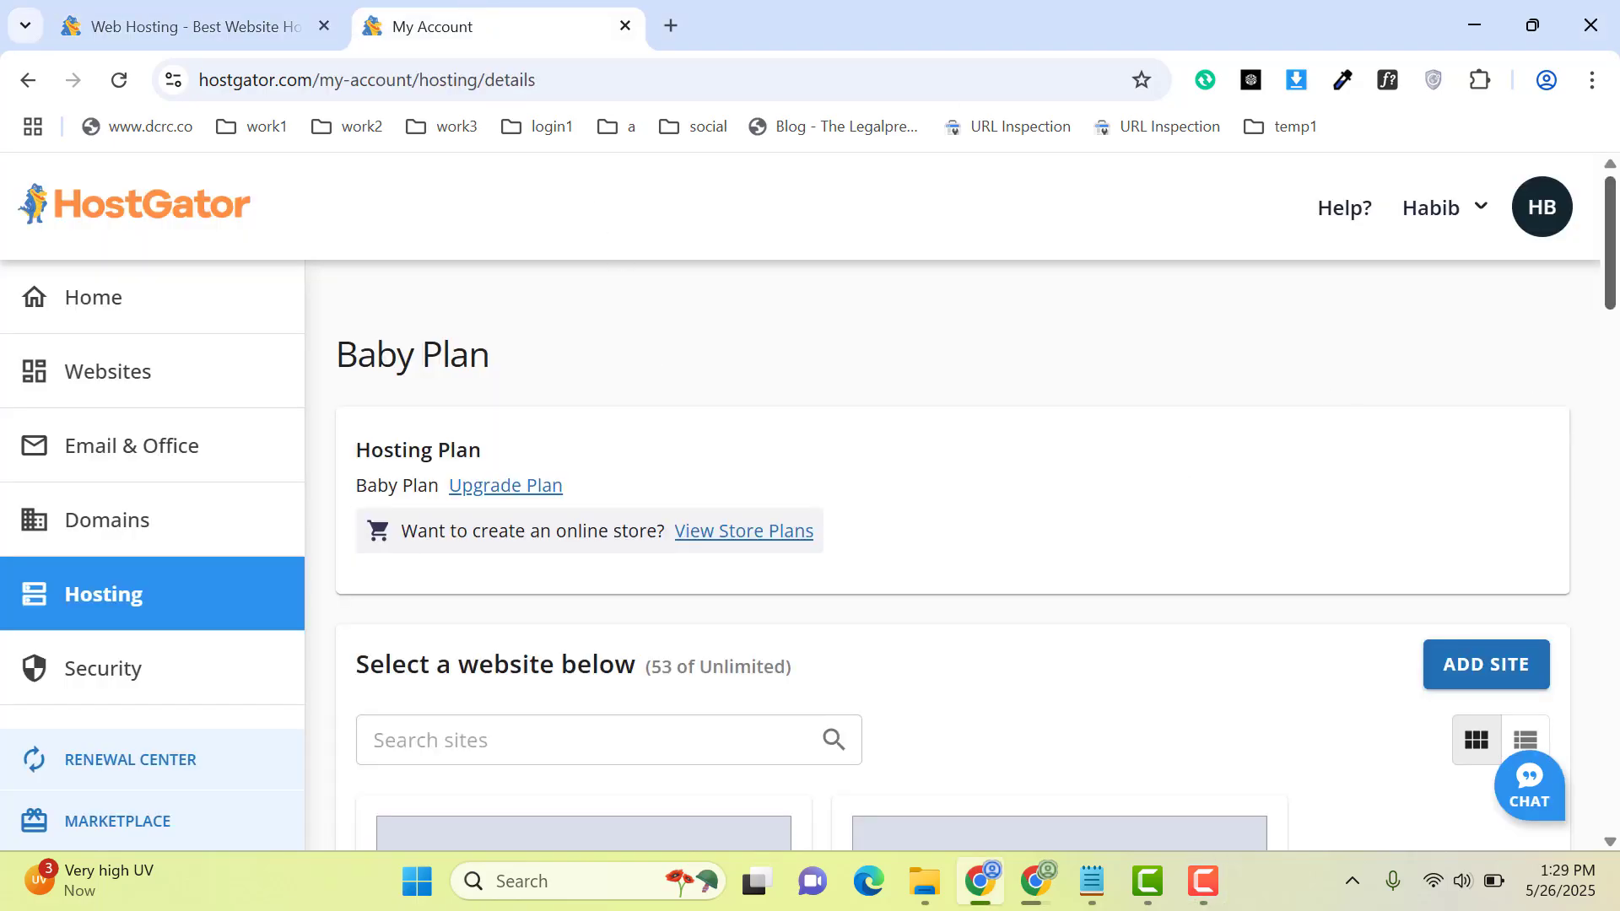
pyautogui.moveTo(1610, 270); pyautogui.dragTo(1610, 643)
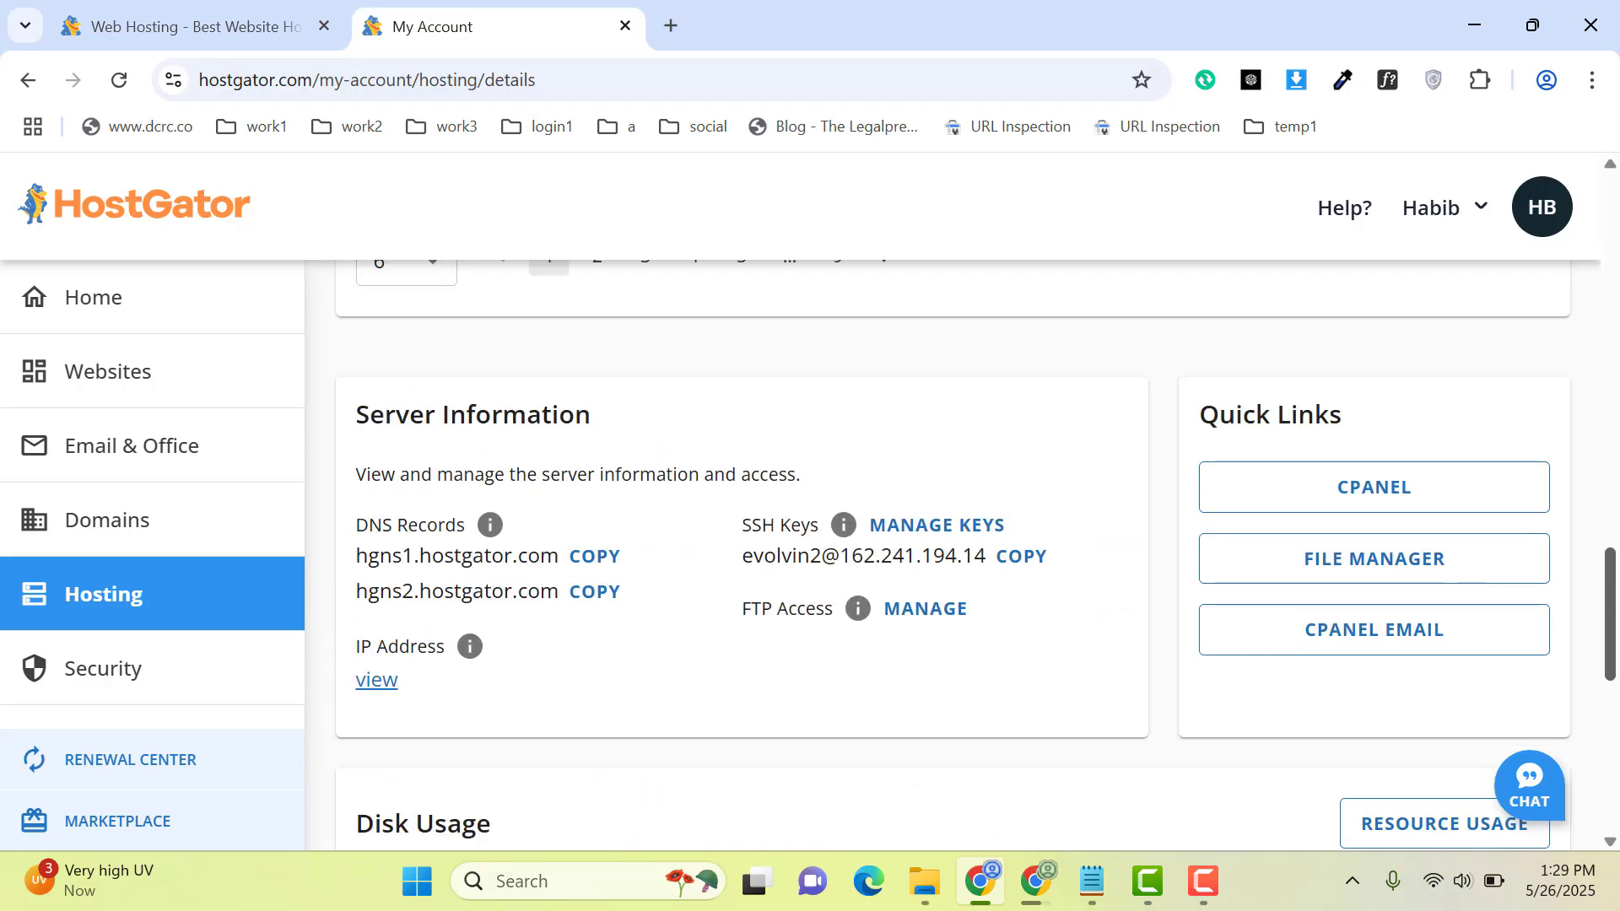
# Launch cPanel from Quick Links in a new tab and open its Domains page.
pyautogui.click(1347, 495)
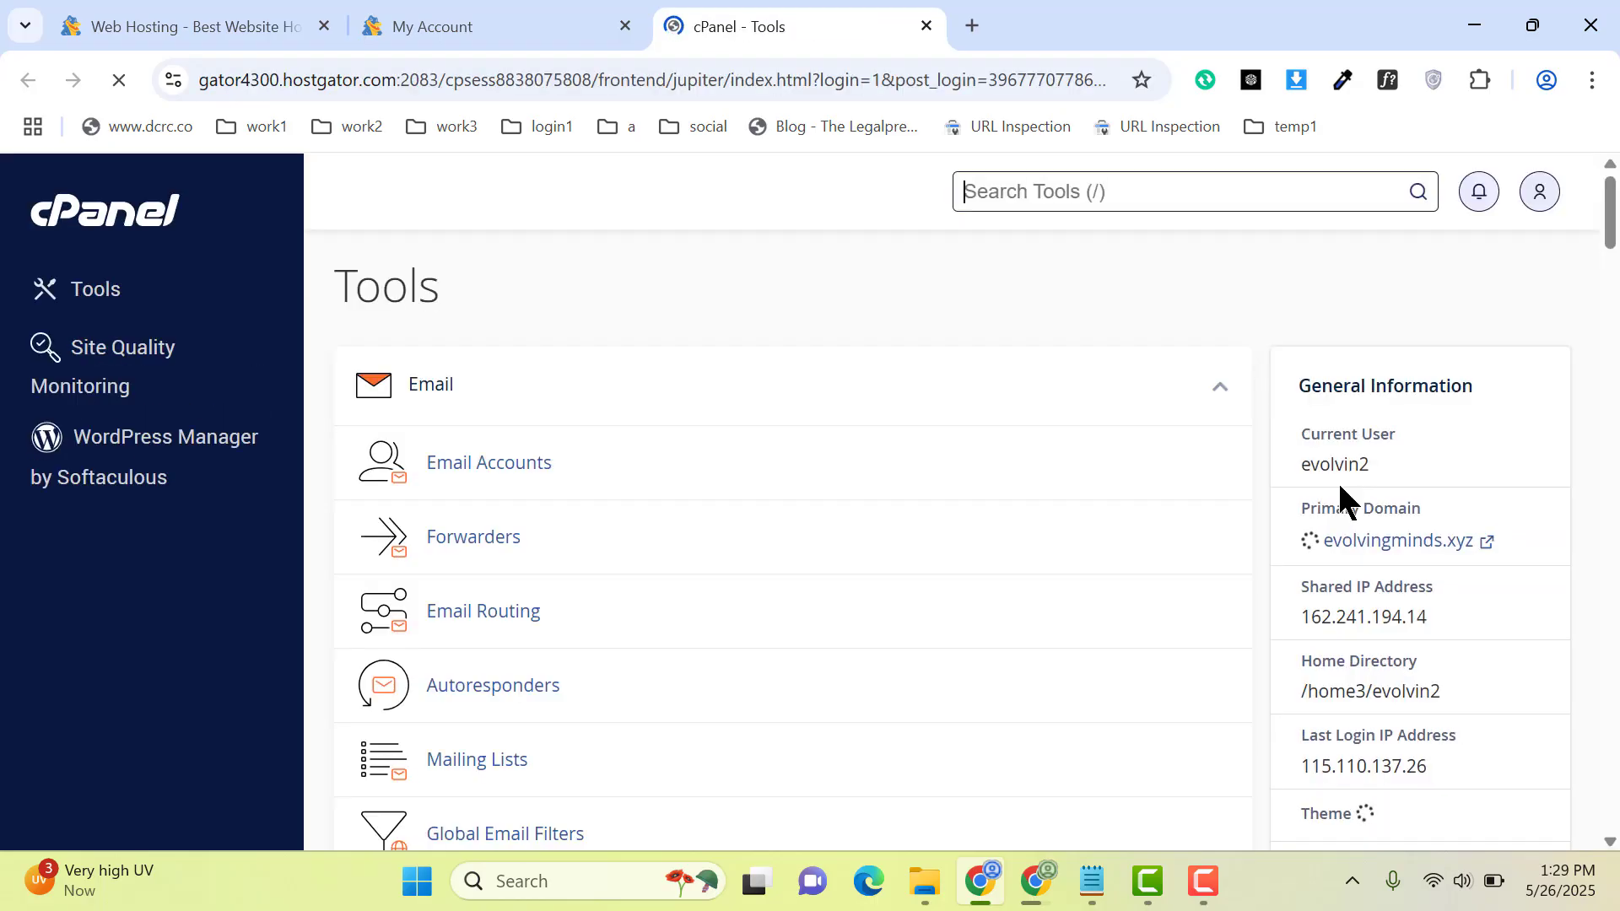
pyautogui.moveTo(1609, 245); pyautogui.dragTo(1612, 469)
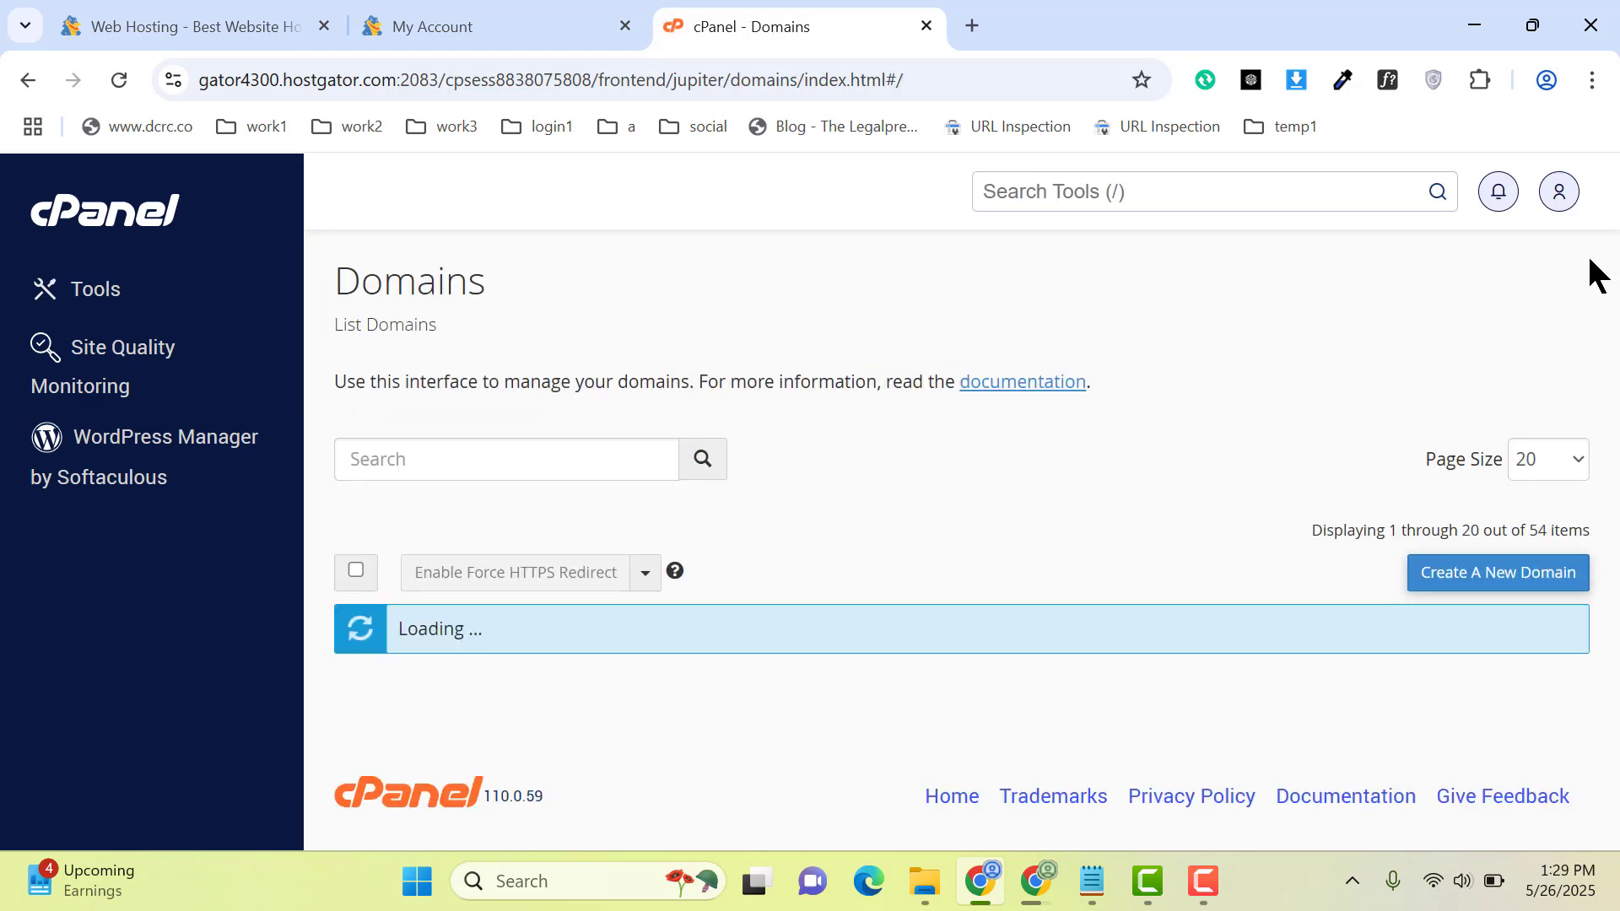
pyautogui.scroll(-2, 1592, 278)
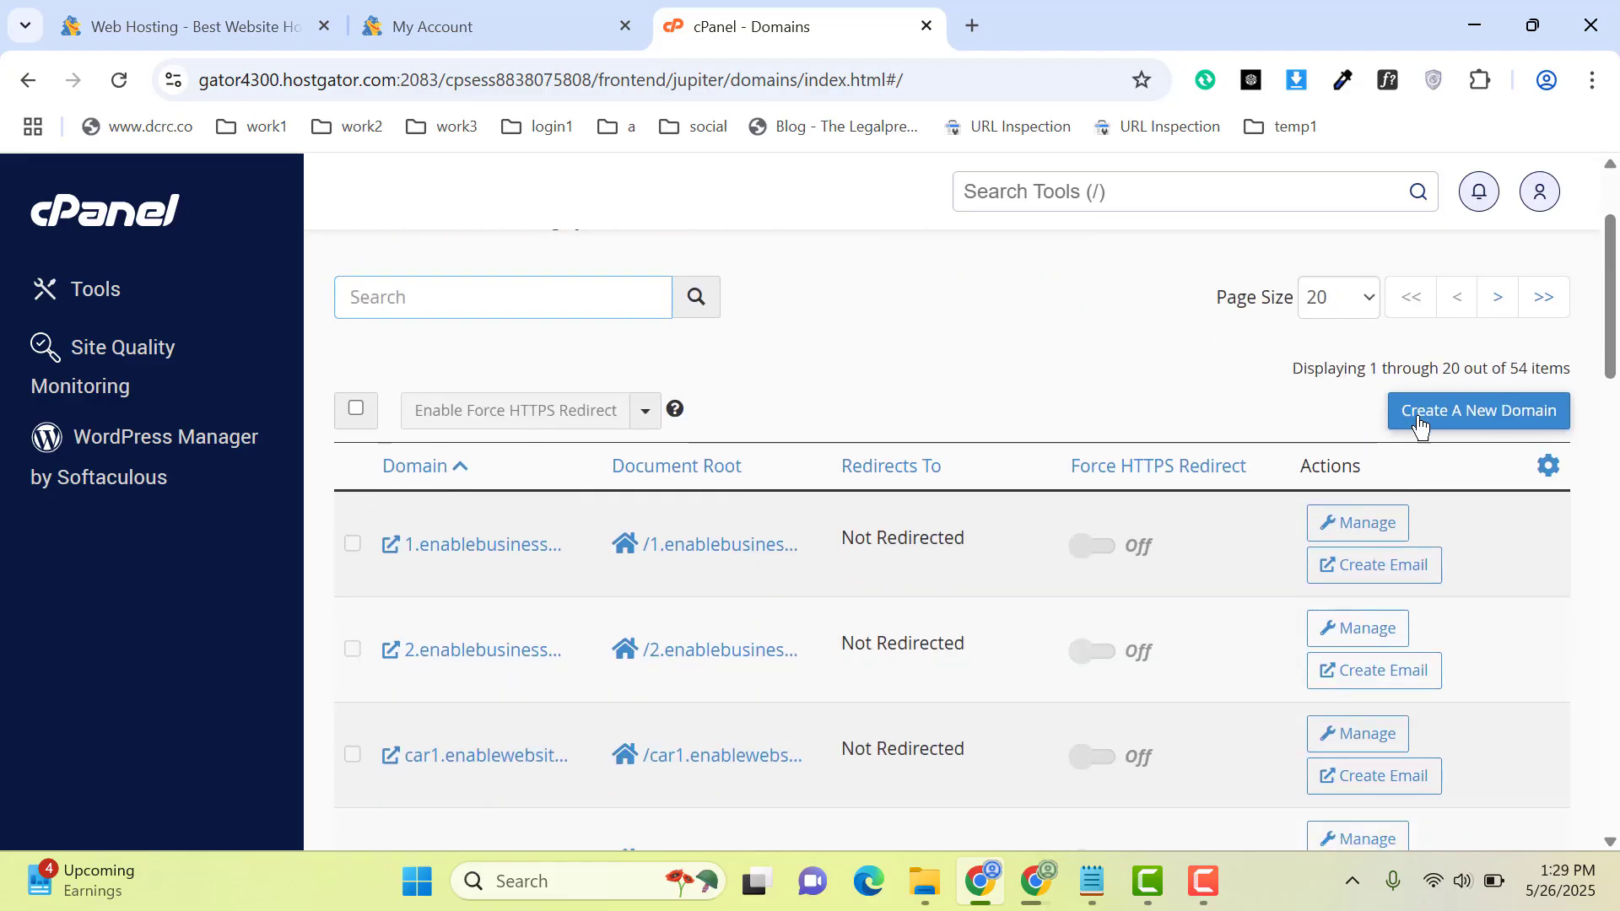
# Create and submit the new domain hello3.enablewebsitedesign.com from Create A New Domain.
pyautogui.click(1467, 414)
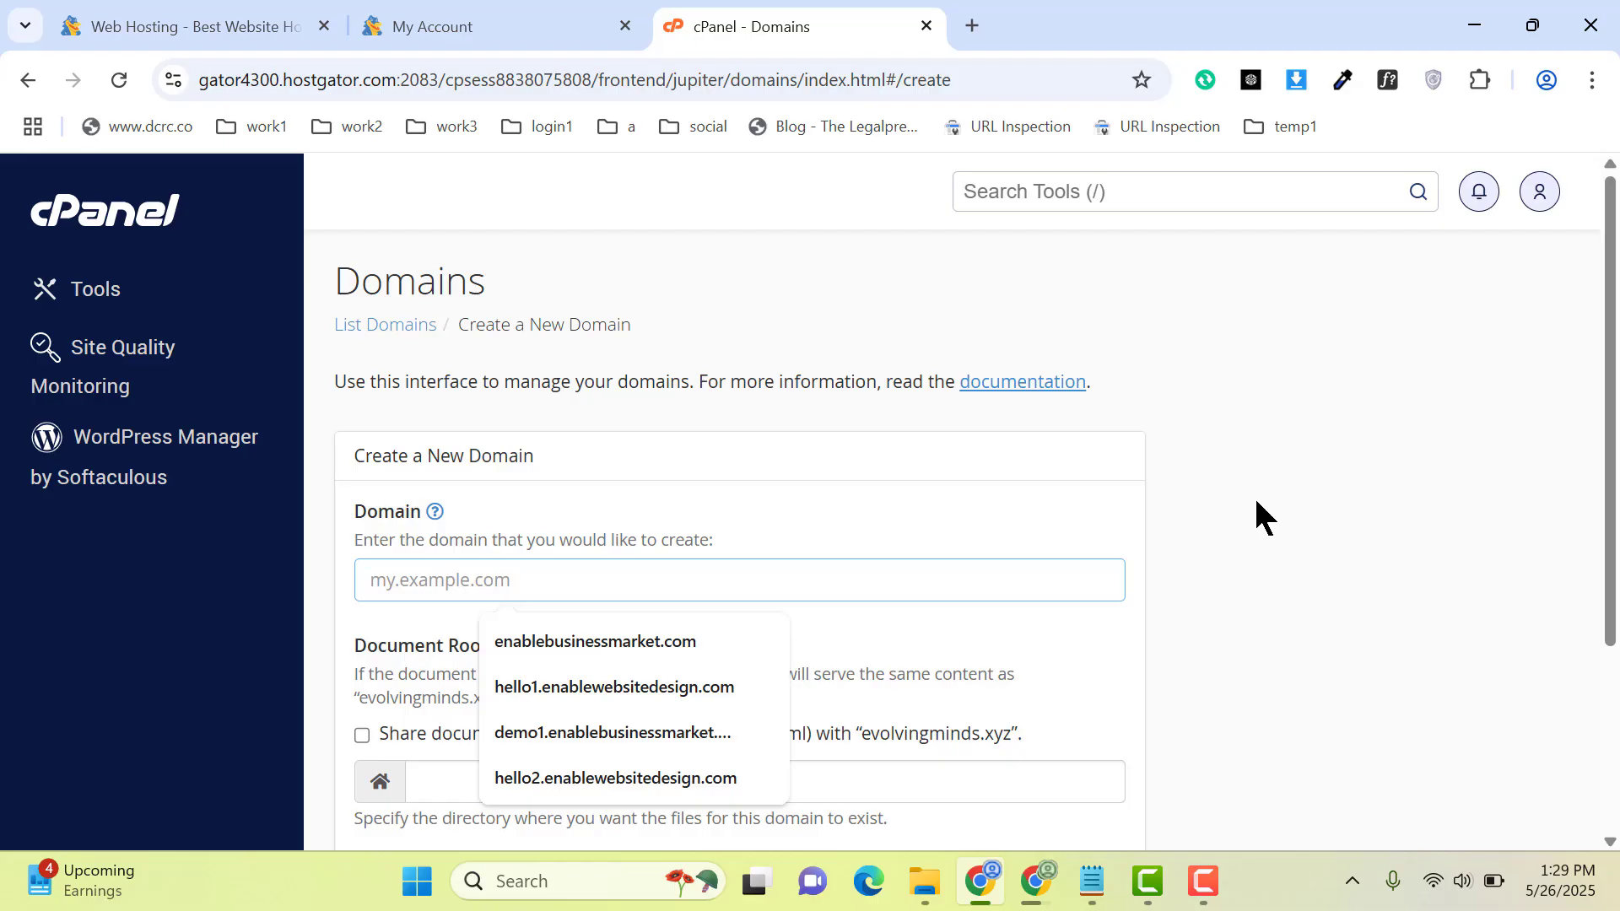
pyautogui.write('hel')
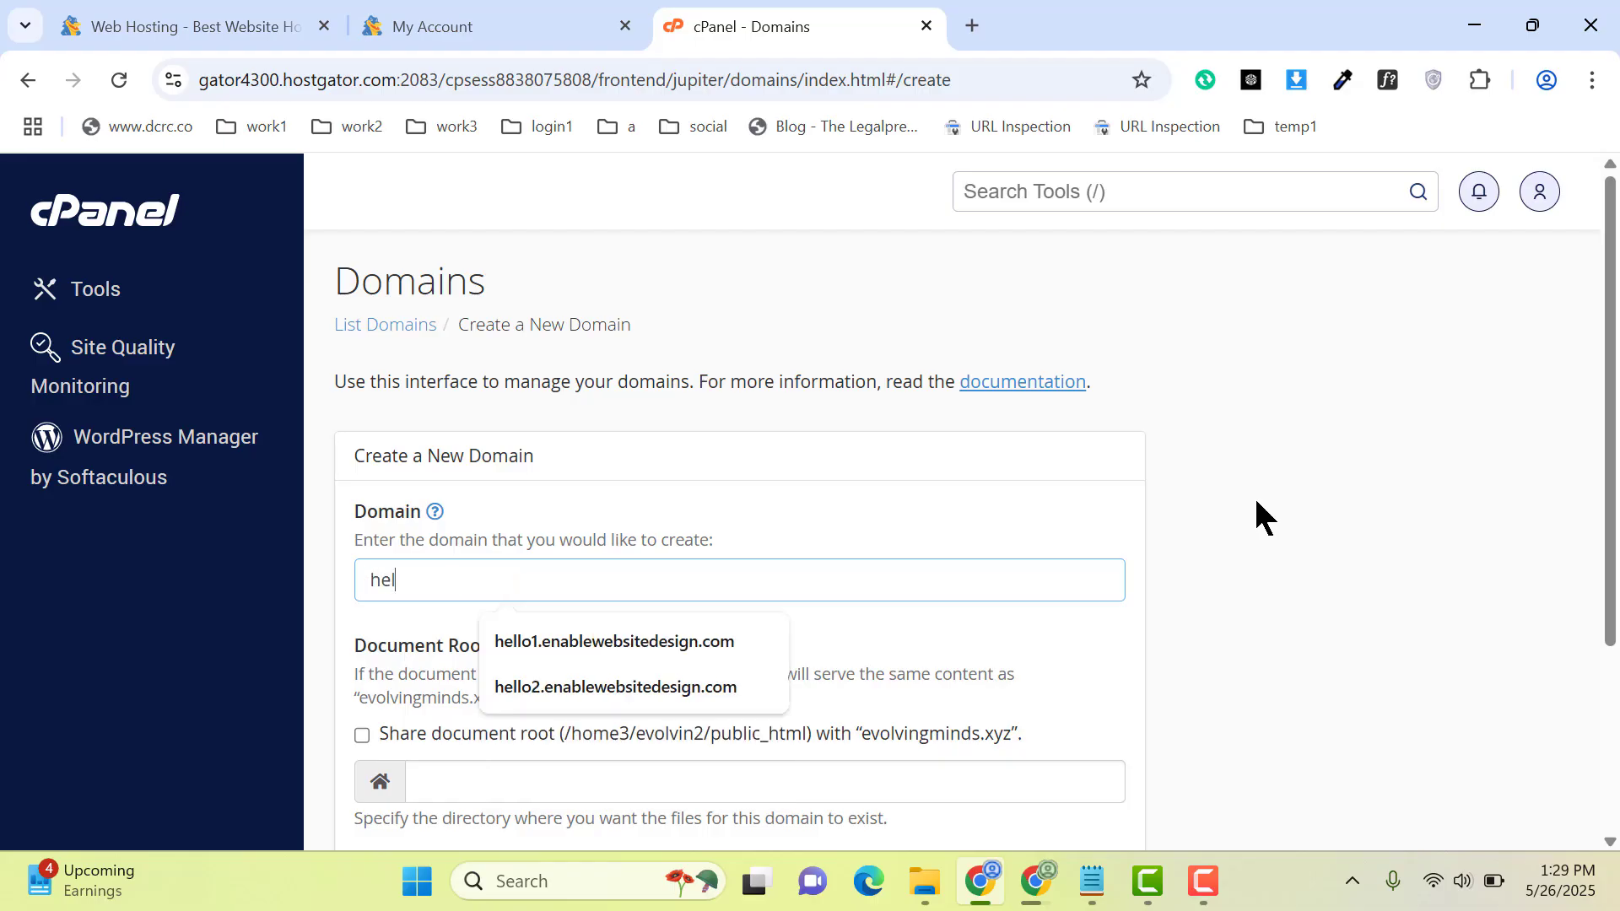
pyautogui.write('lo3')
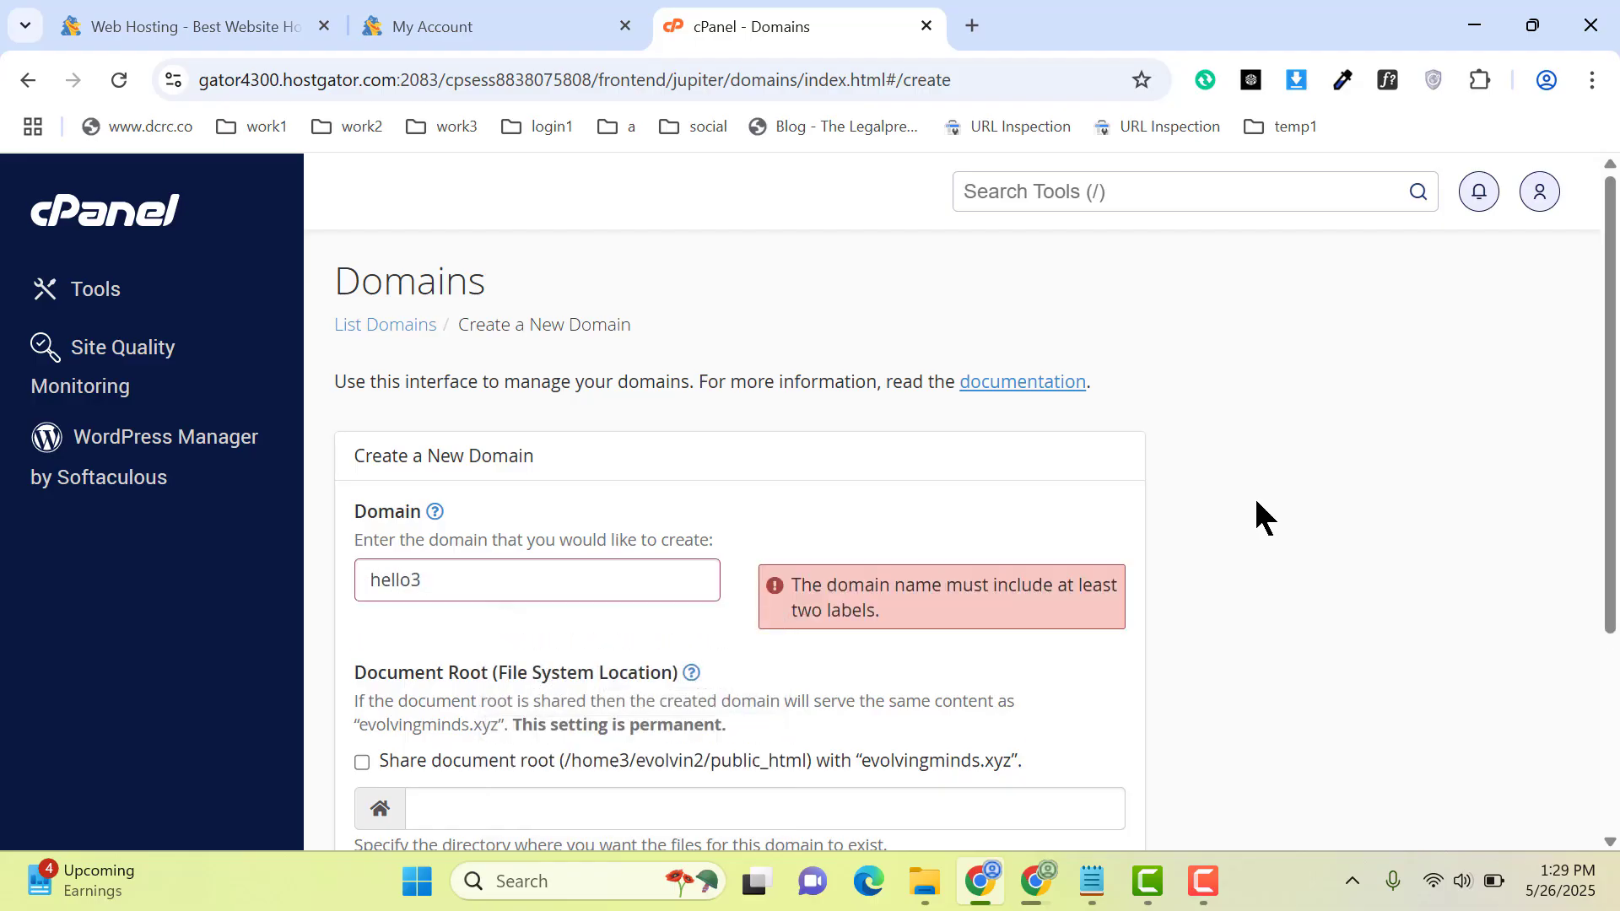
pyautogui.write('.en')
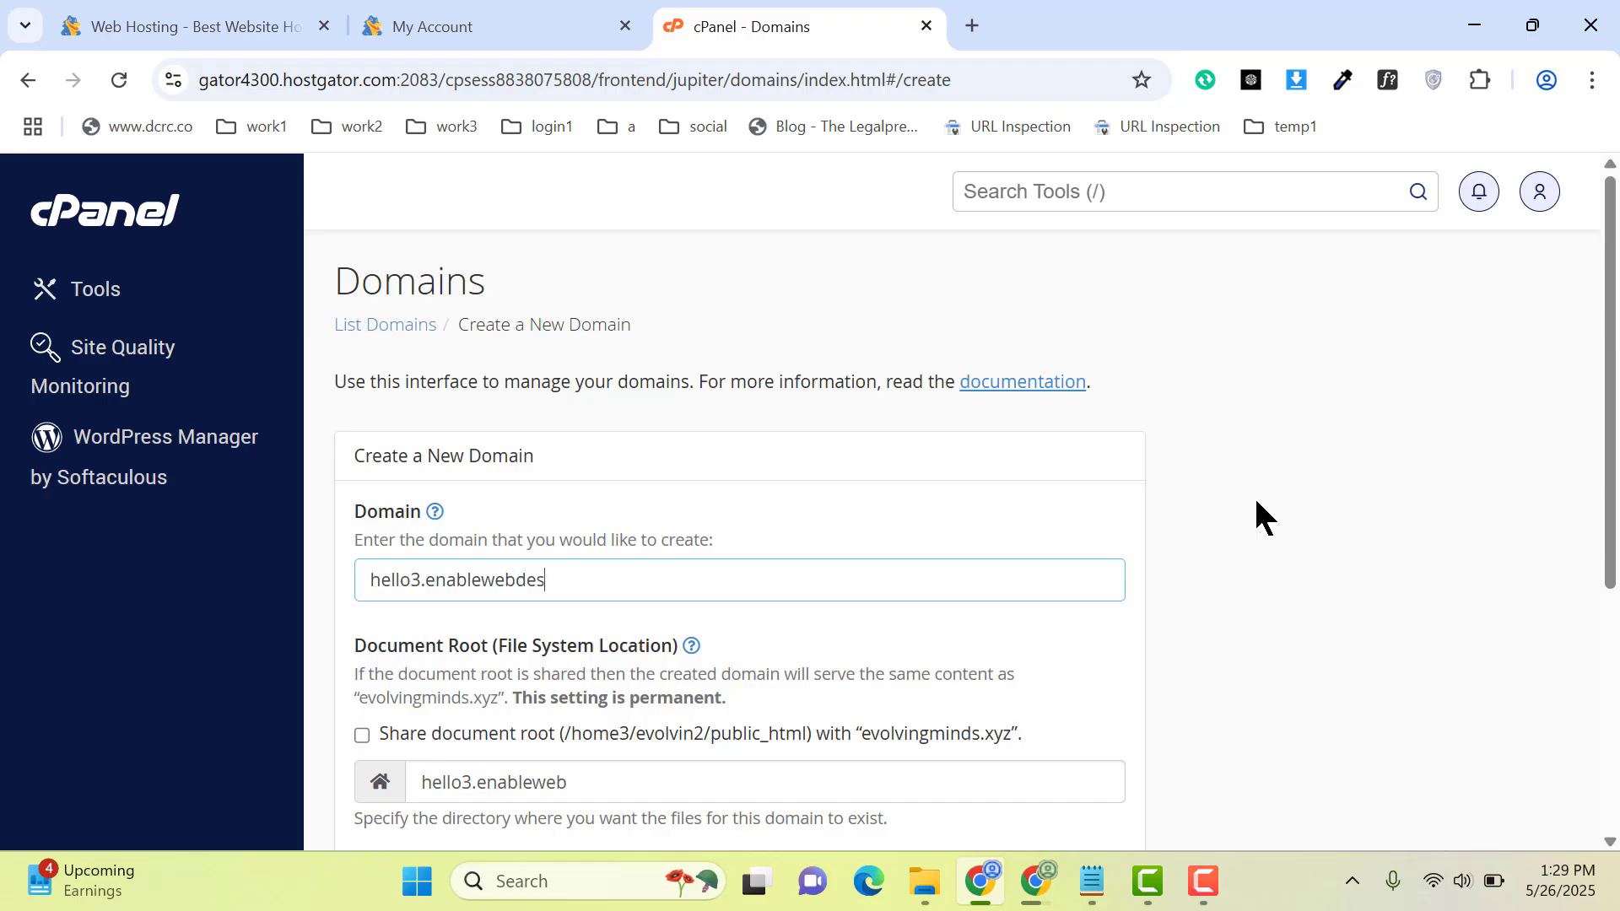
pyautogui.write('ablewebsitedesign.com')
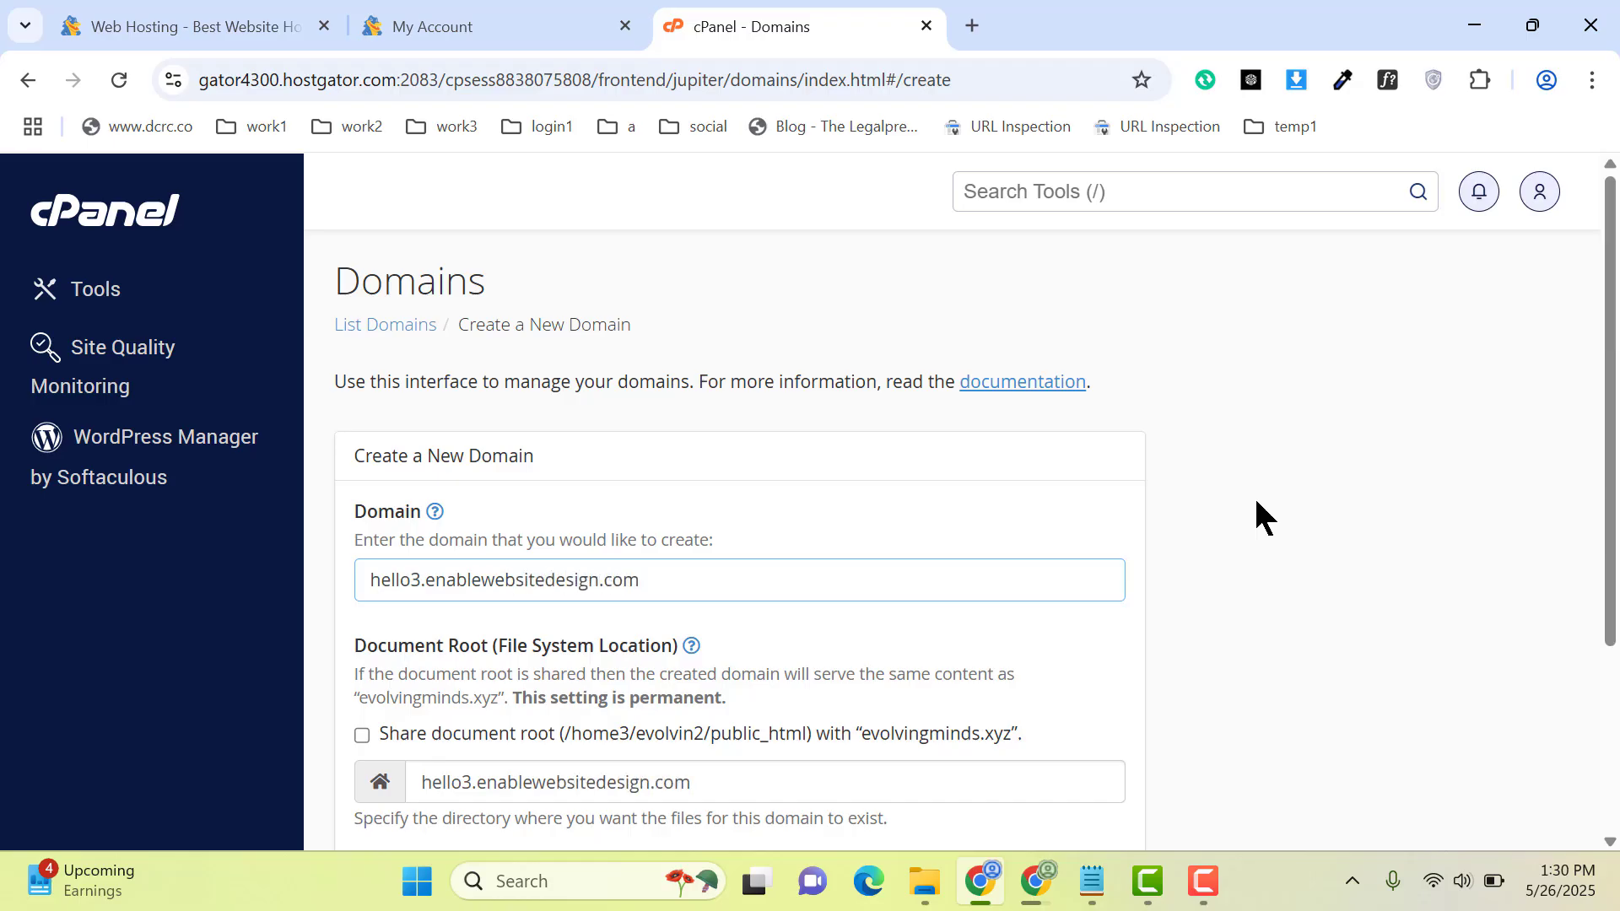
pyautogui.scroll(-2, 1070, 421)
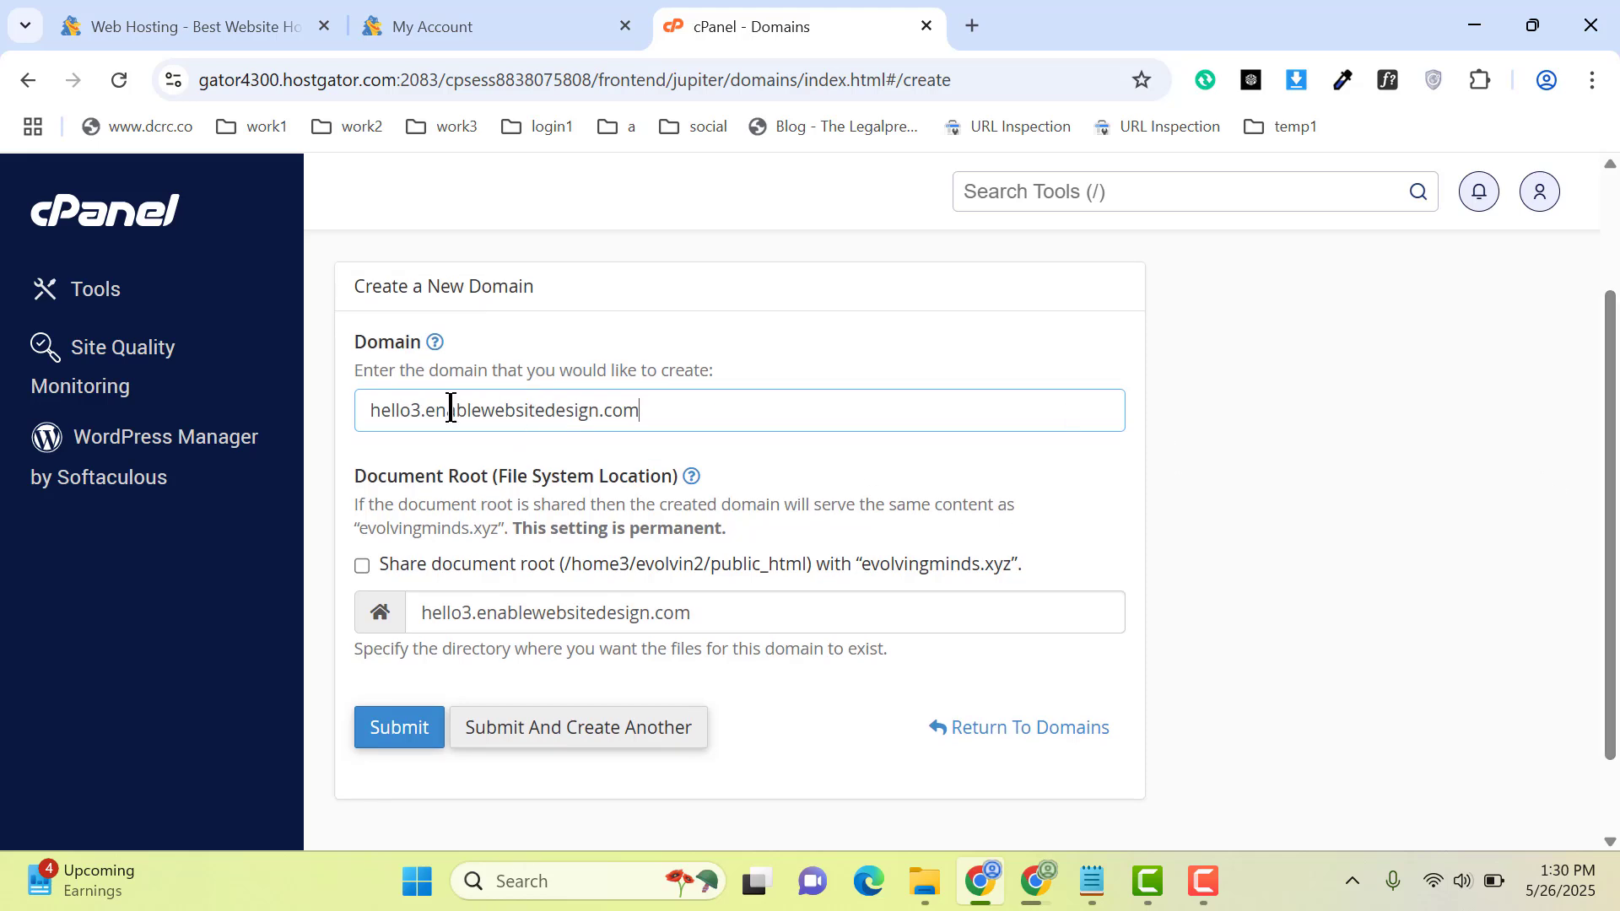
pyautogui.keyDown('shift'); pyautogui.click(757, 422); pyautogui.keyUp('shift')
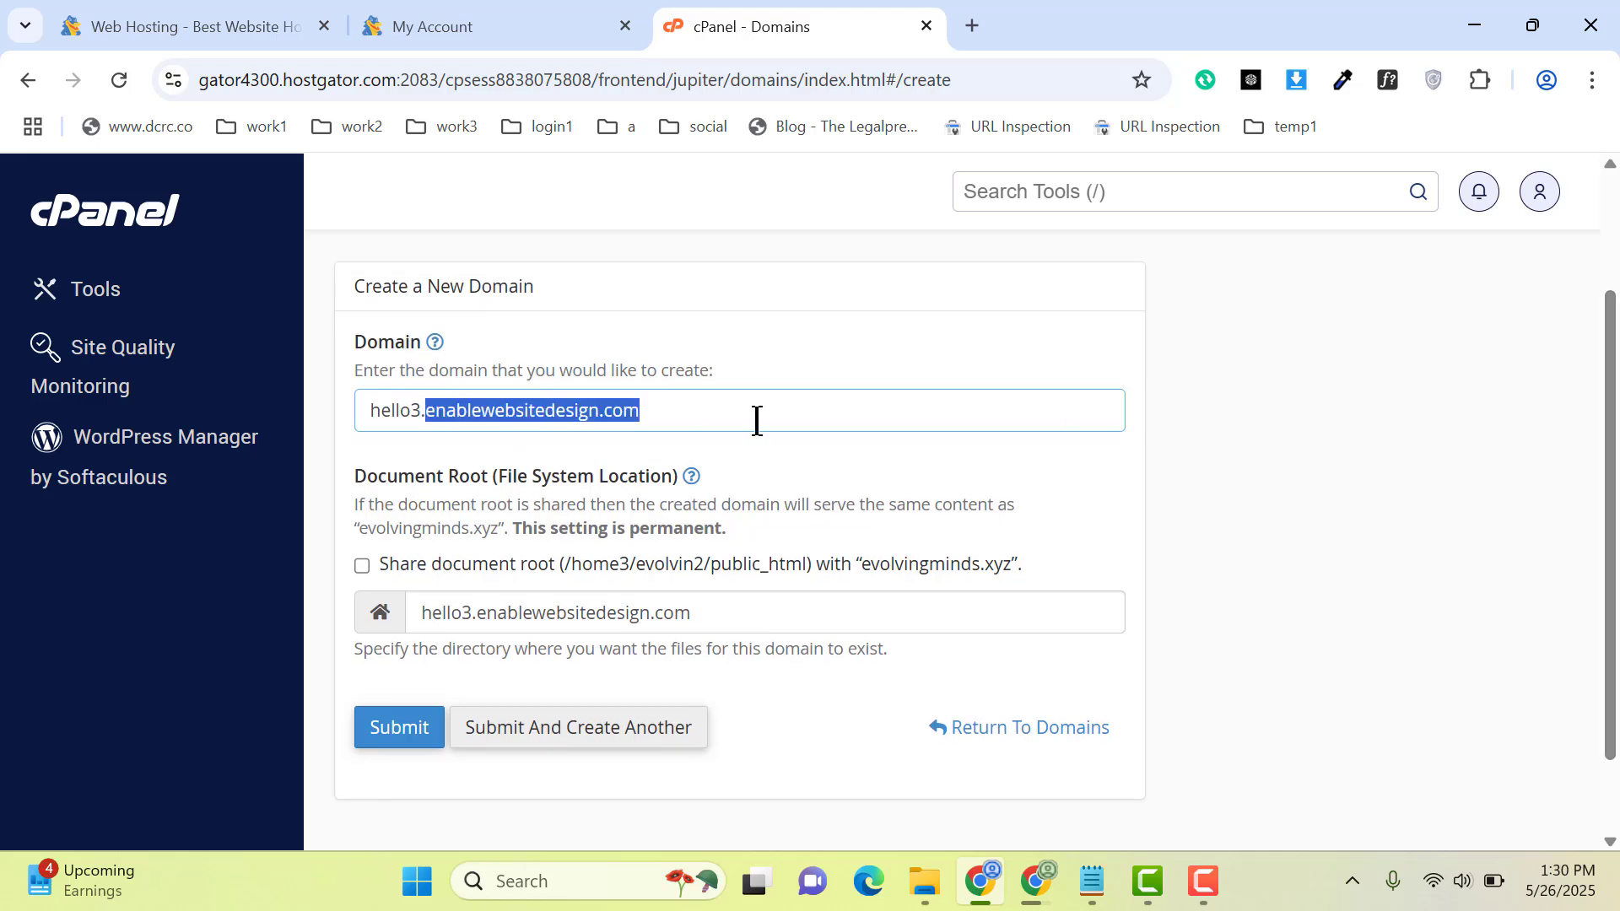
pyautogui.click(536, 421)
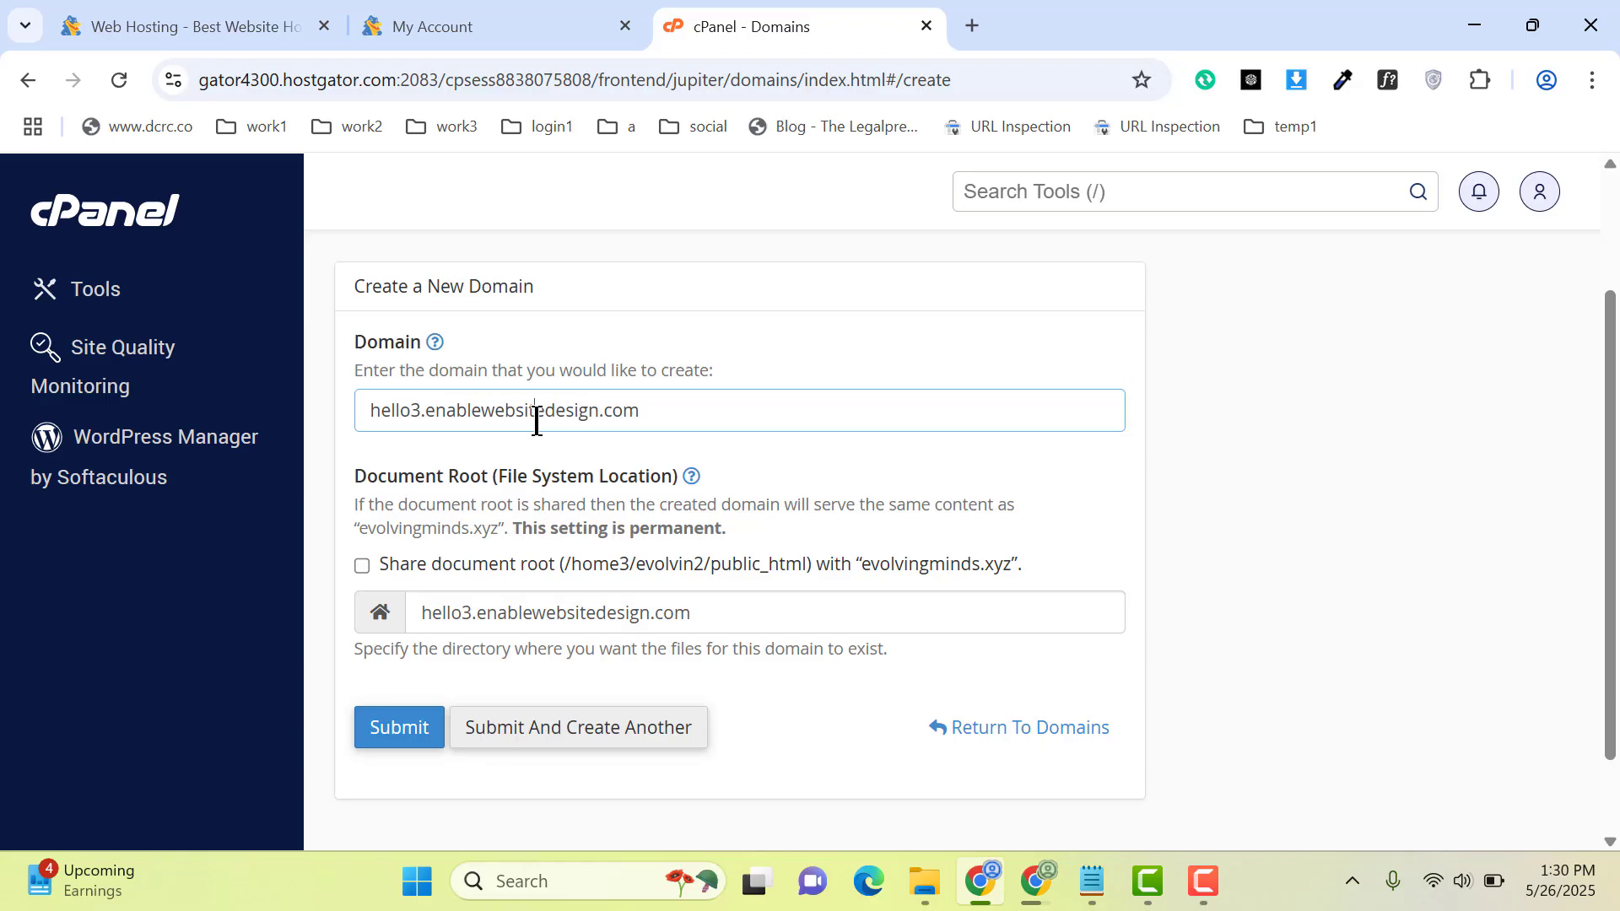
pyautogui.keyDown('shift'); pyautogui.click(373, 414); pyautogui.keyUp('shift')
pyautogui.click(425, 415)
pyautogui.click(392, 741)
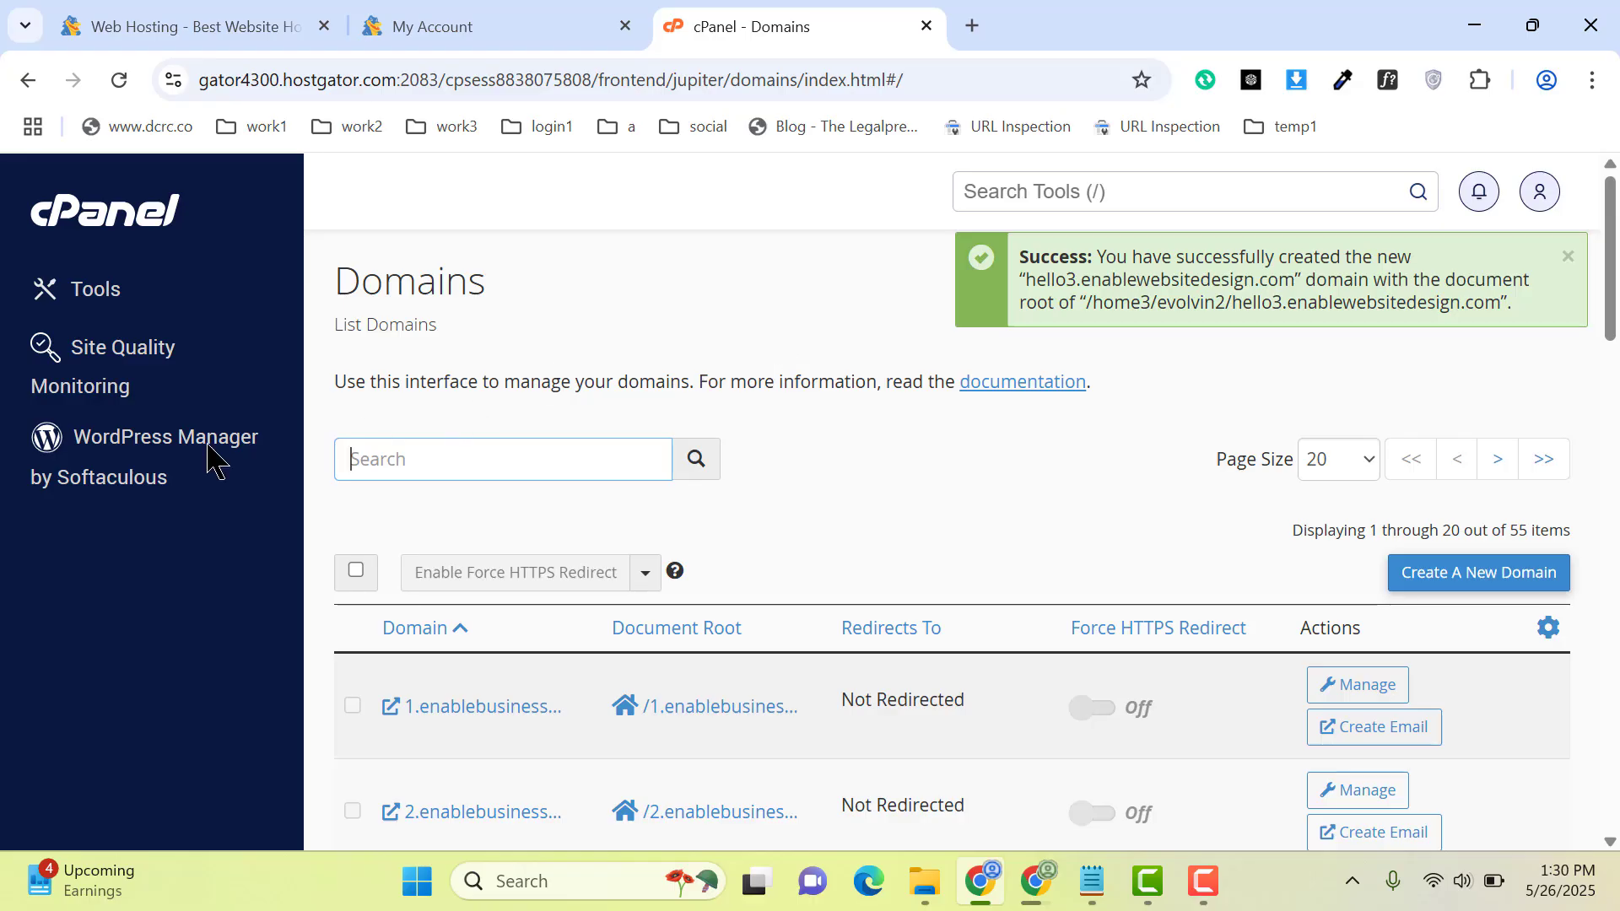
# Start a fresh WordPress install in Softaculous's WordPress Manager and open the Choose Domain list.
pyautogui.click(135, 455)
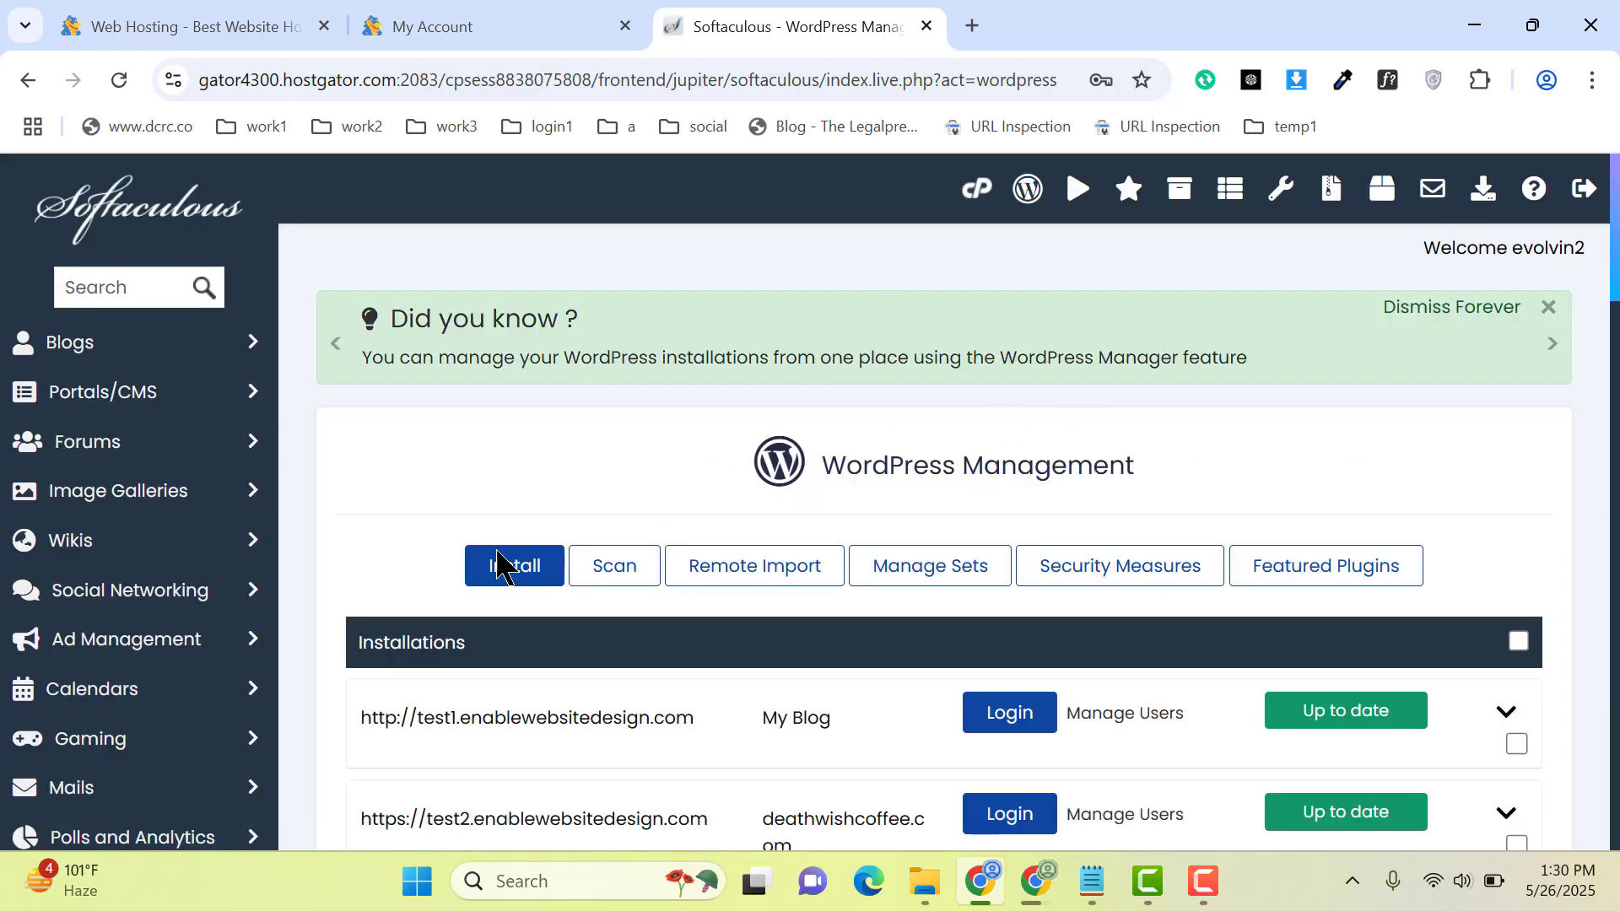
pyautogui.click(513, 572)
pyautogui.click(516, 579)
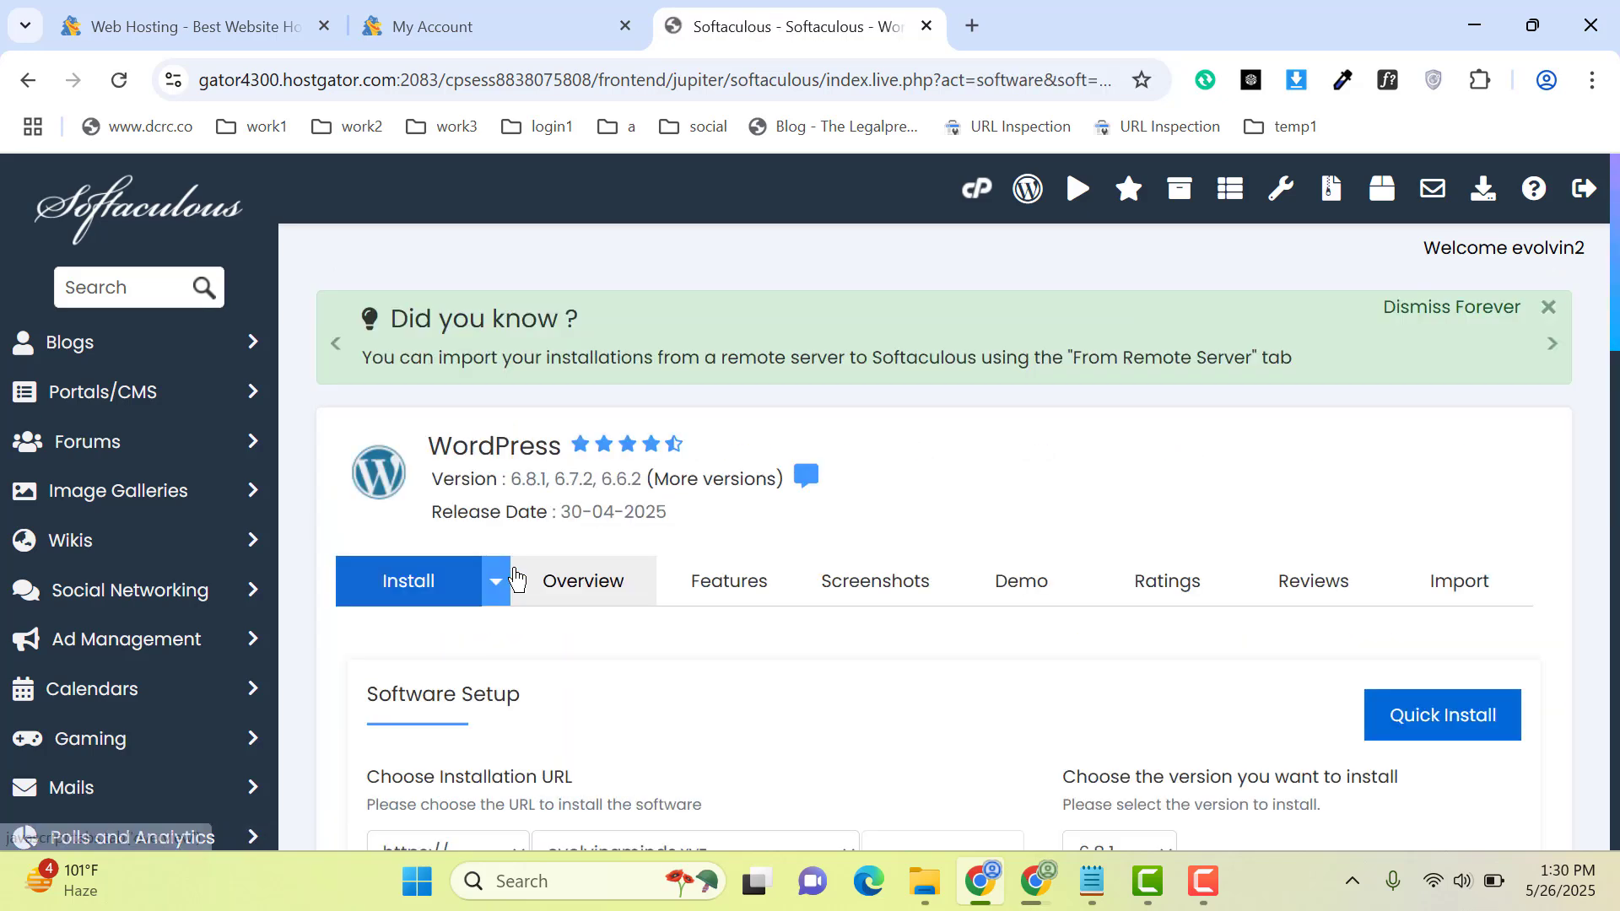
pyautogui.moveTo(1616, 310); pyautogui.dragTo(1615, 424)
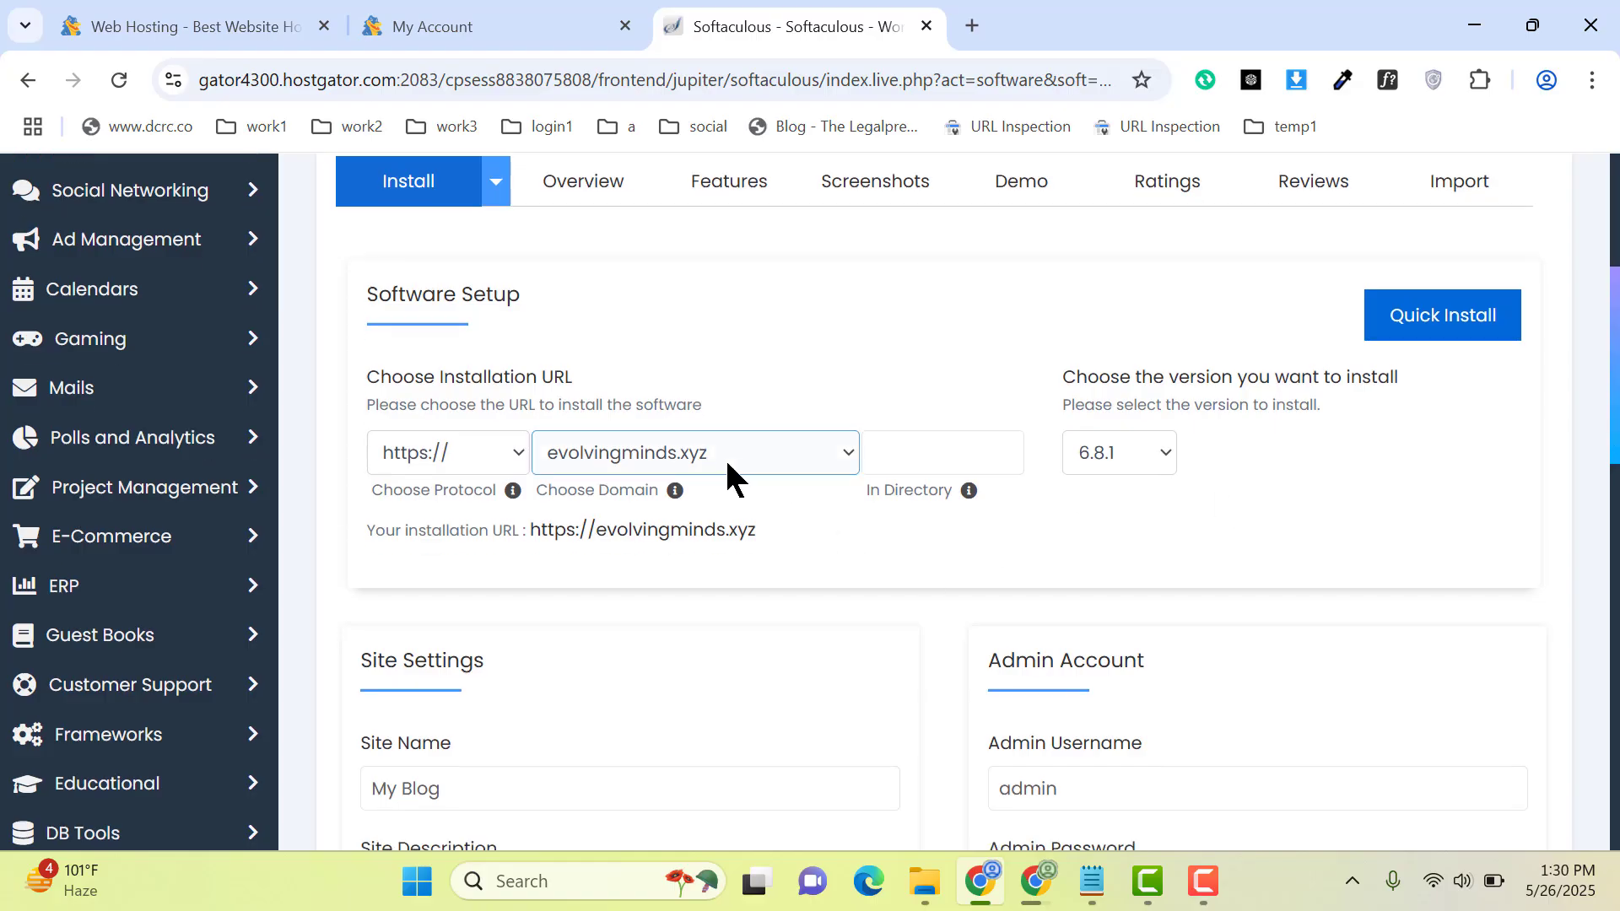
pyautogui.click(701, 454)
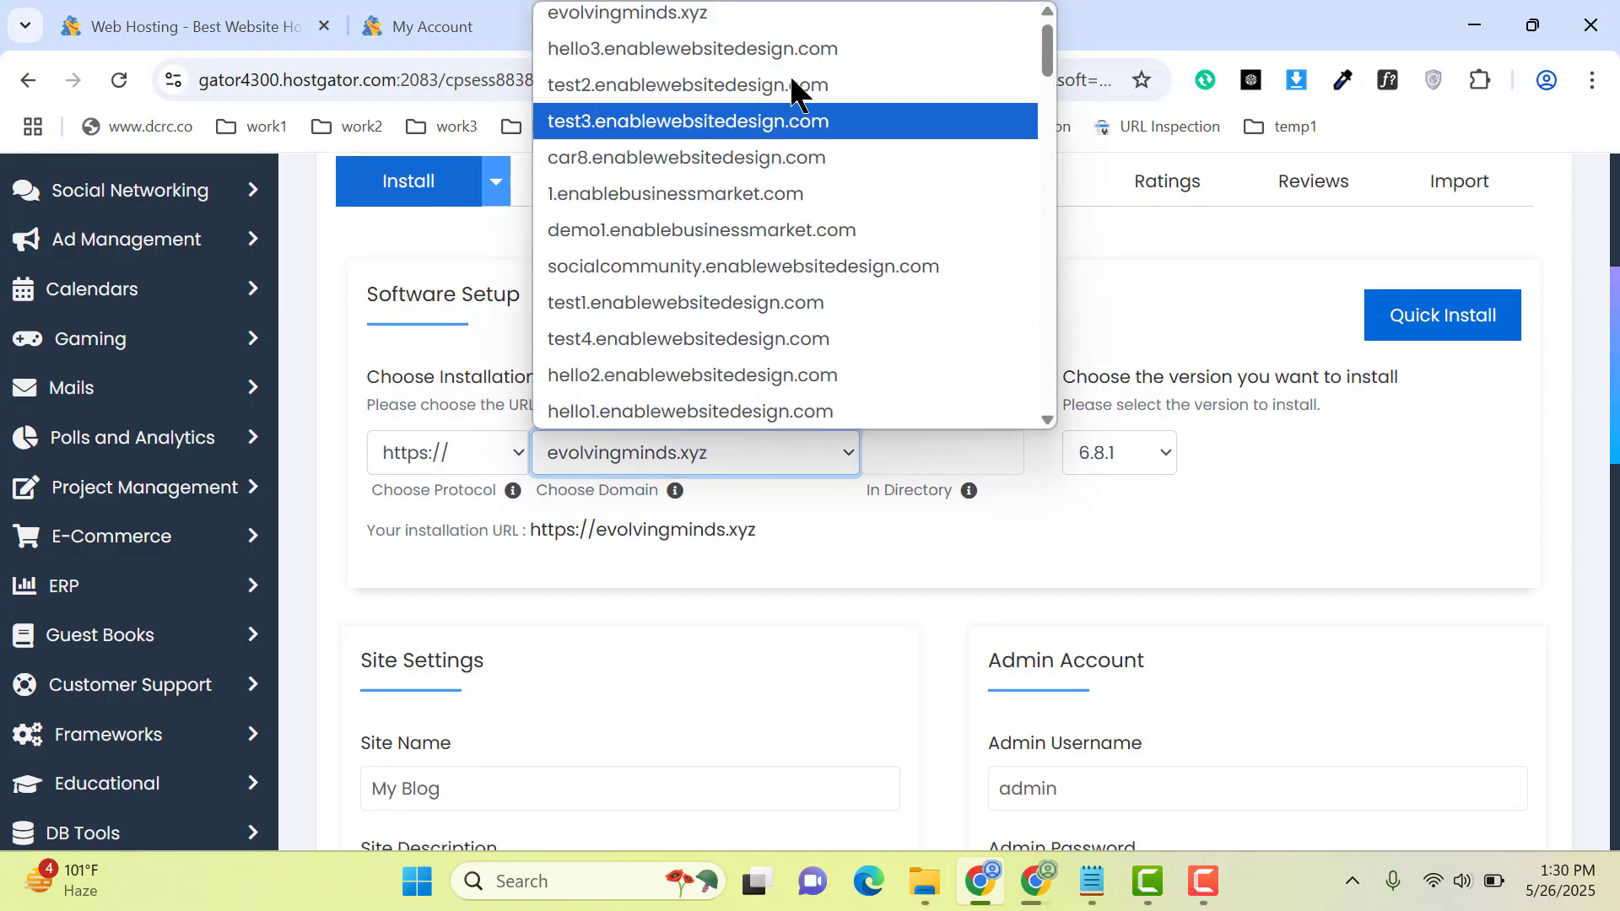
pyautogui.click(799, 50)
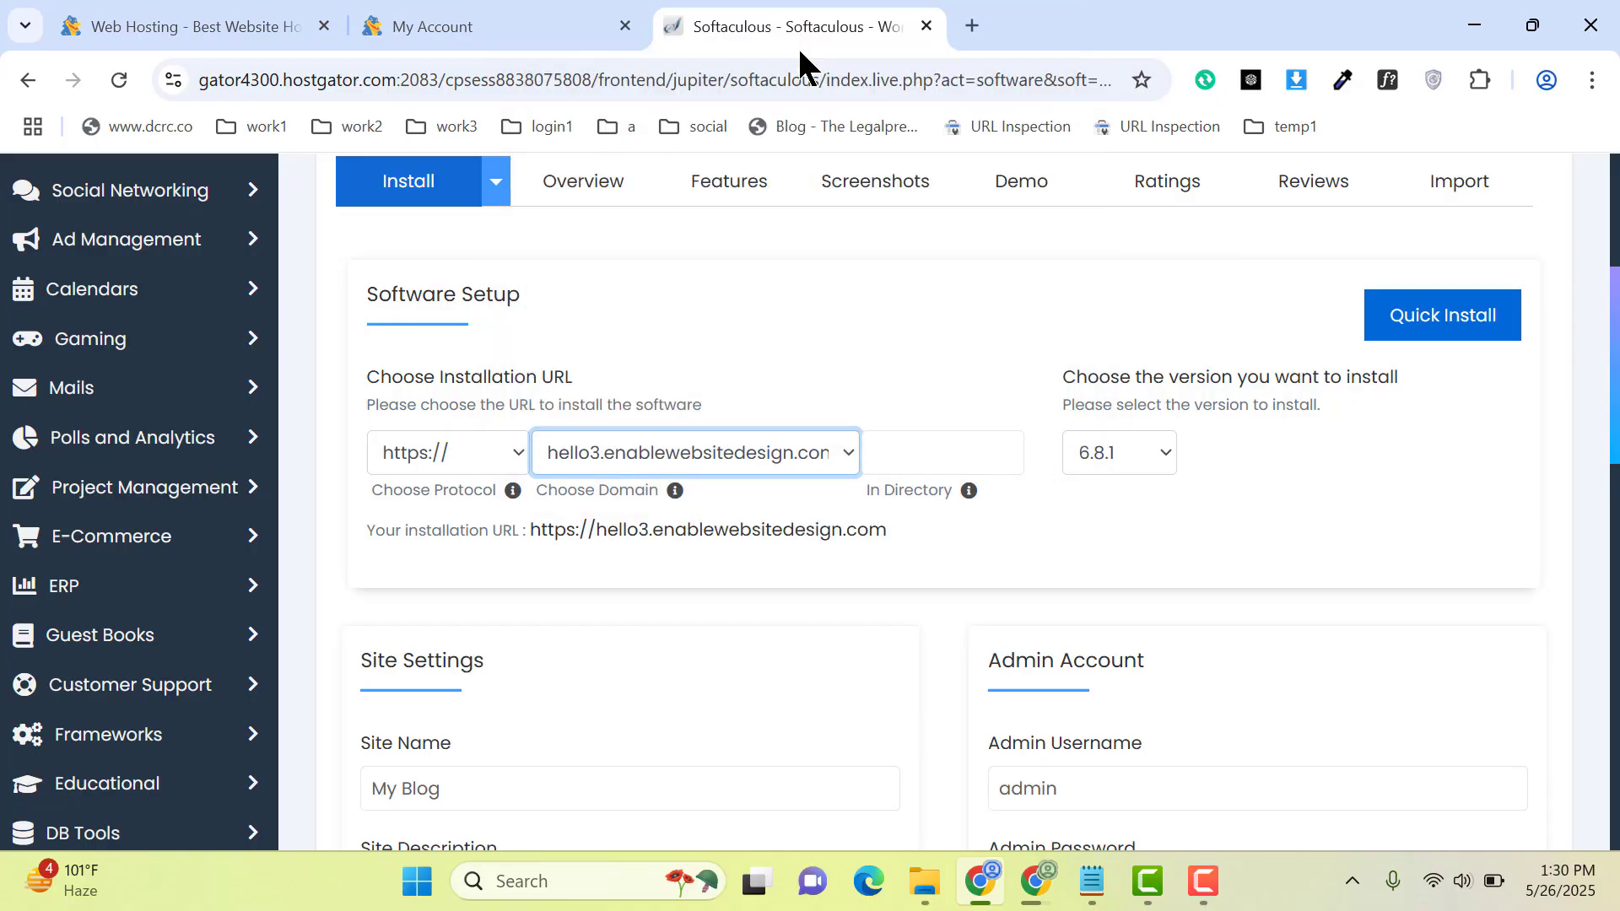
pyautogui.click(437, 444)
pyautogui.click(407, 494)
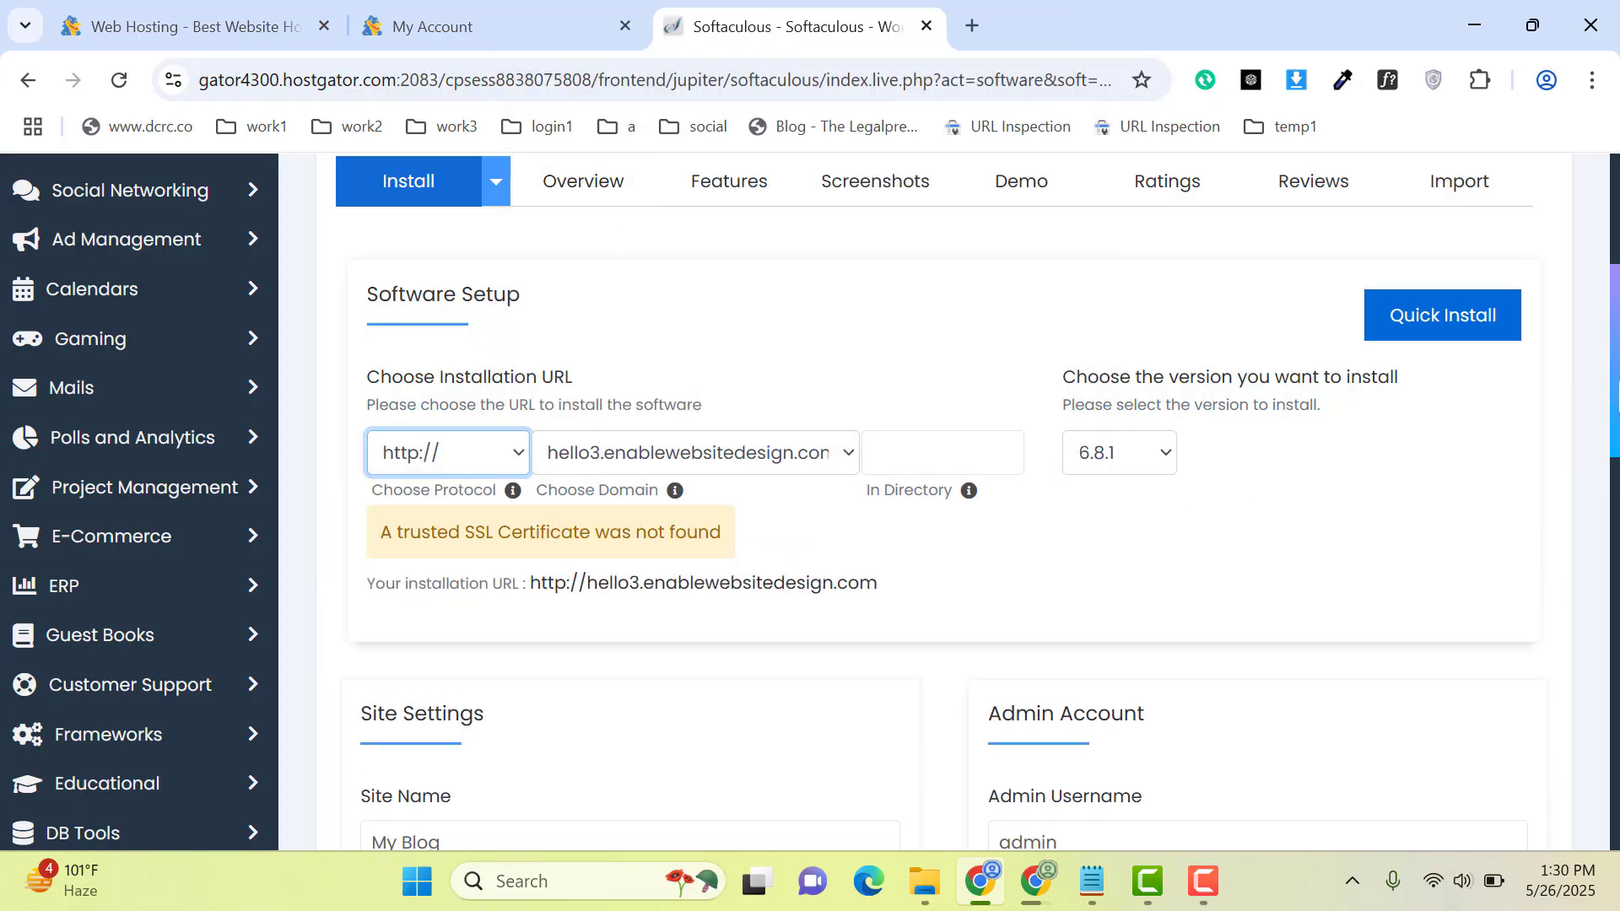
pyautogui.scroll(-5, 1199, 456)
# Use the suggested admin username, enter a strong custom admin password, and fill in the saved admin e-mail.
pyautogui.click(1198, 449)
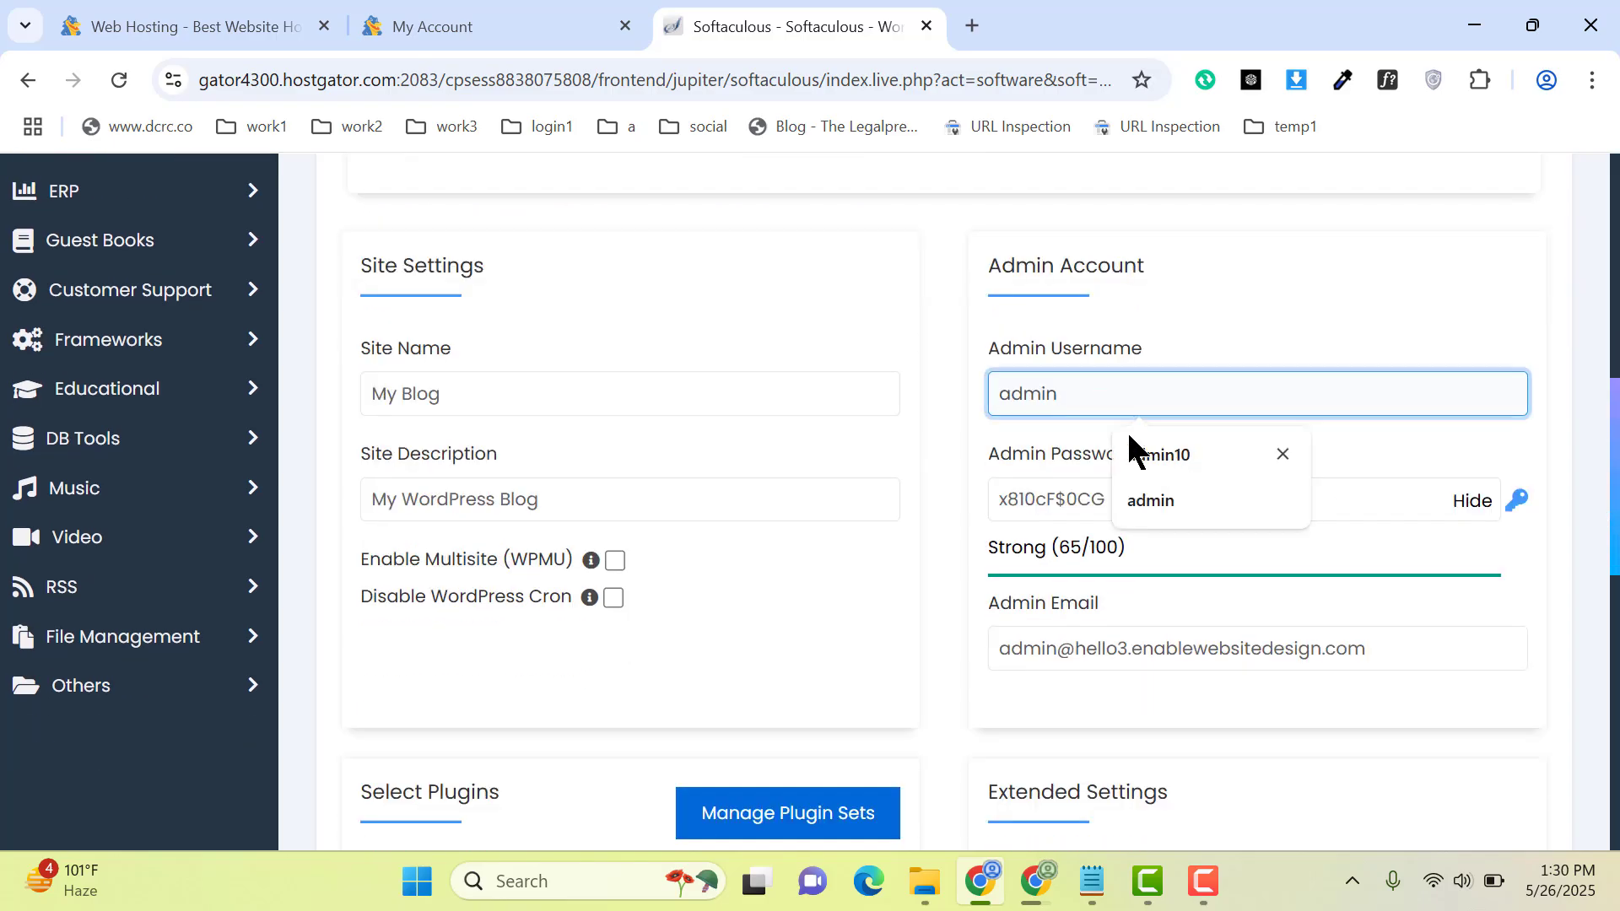
pyautogui.click(1147, 459)
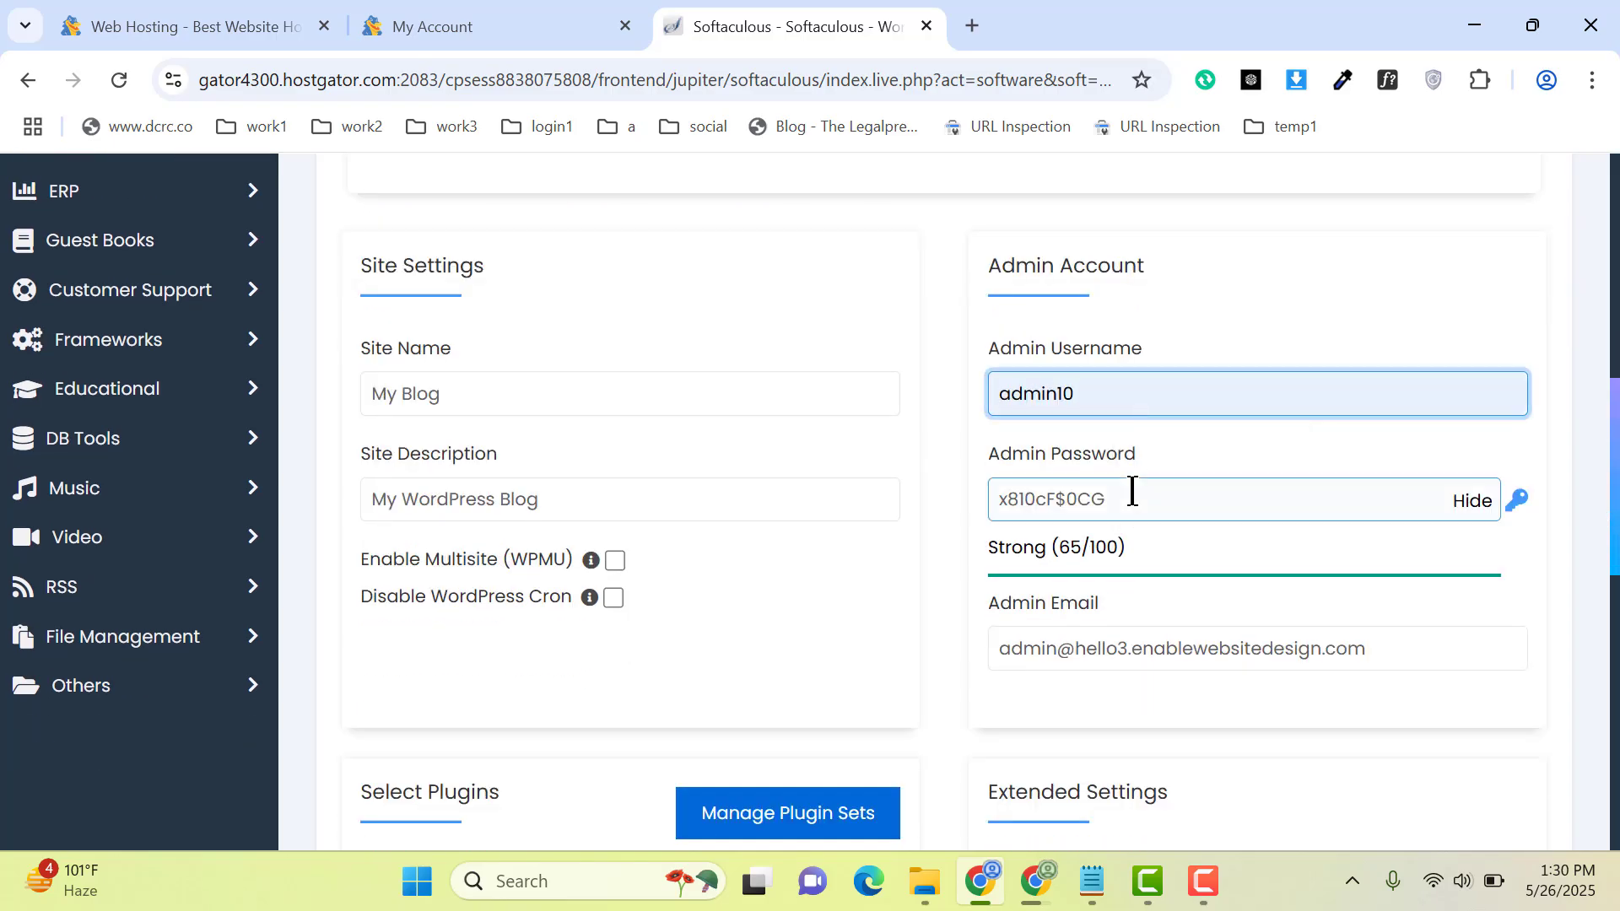
pyautogui.press('Tab')
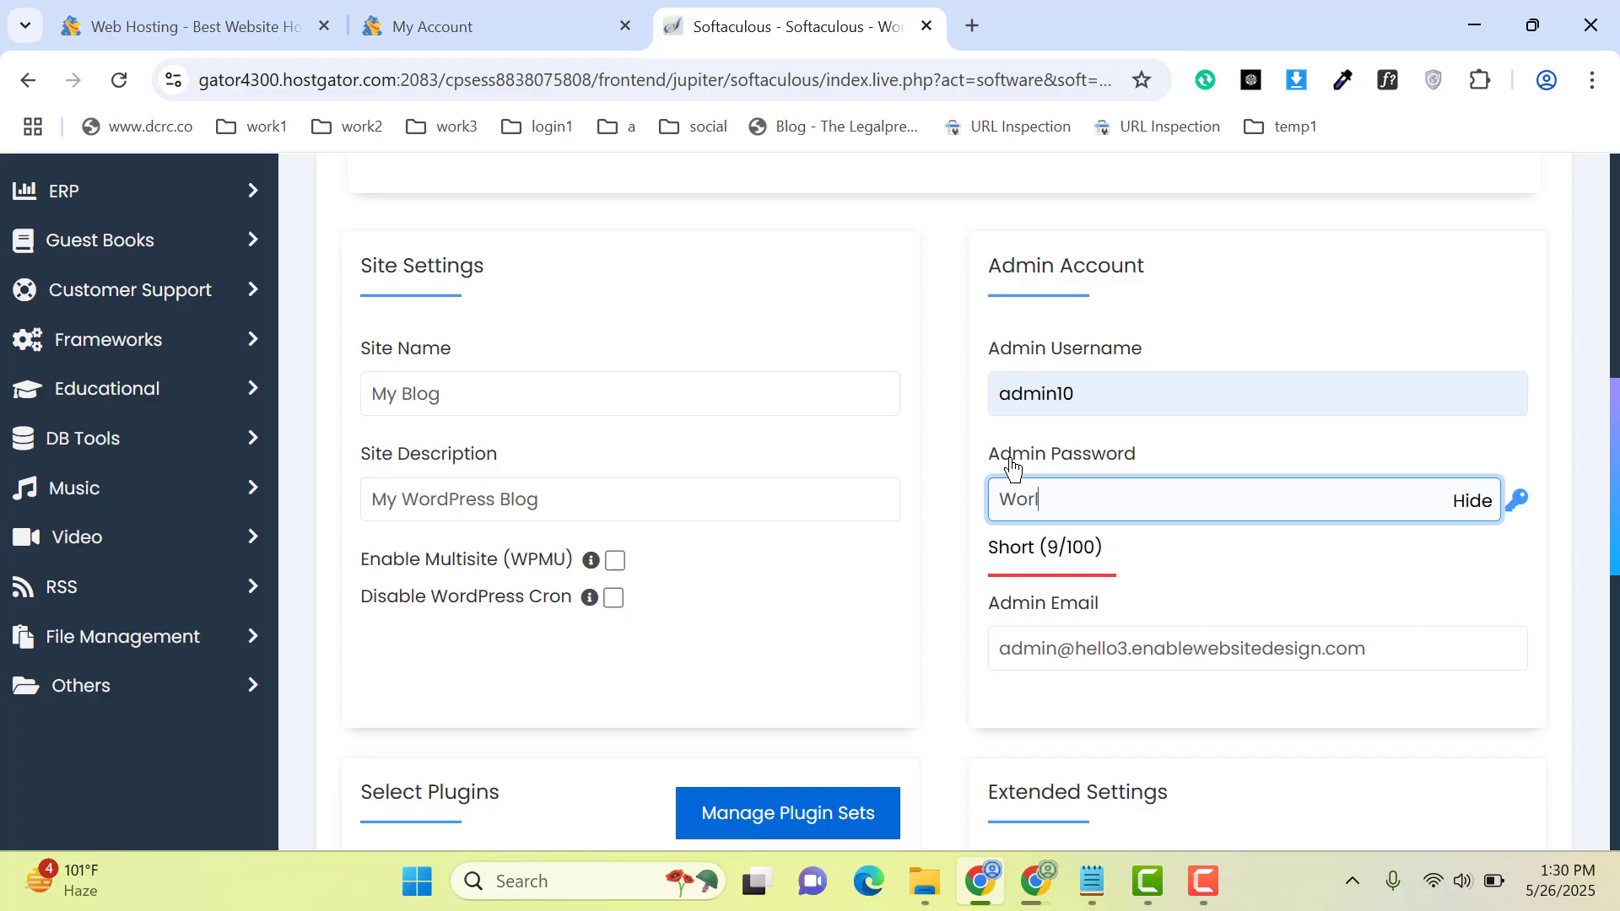
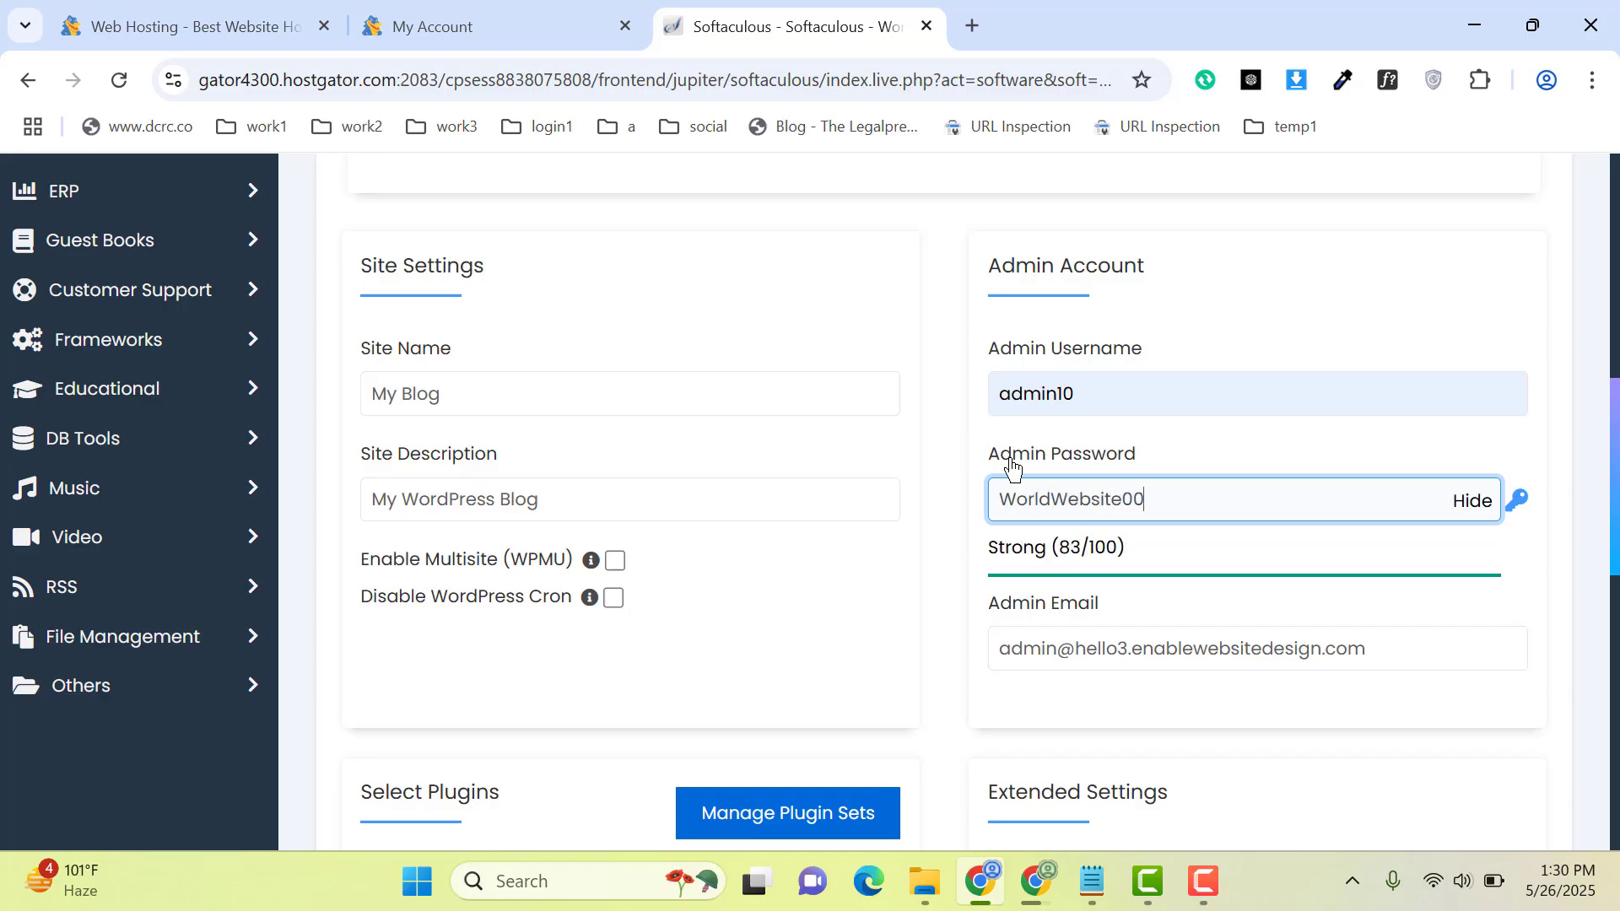
pyautogui.tripleClick(1132, 649)
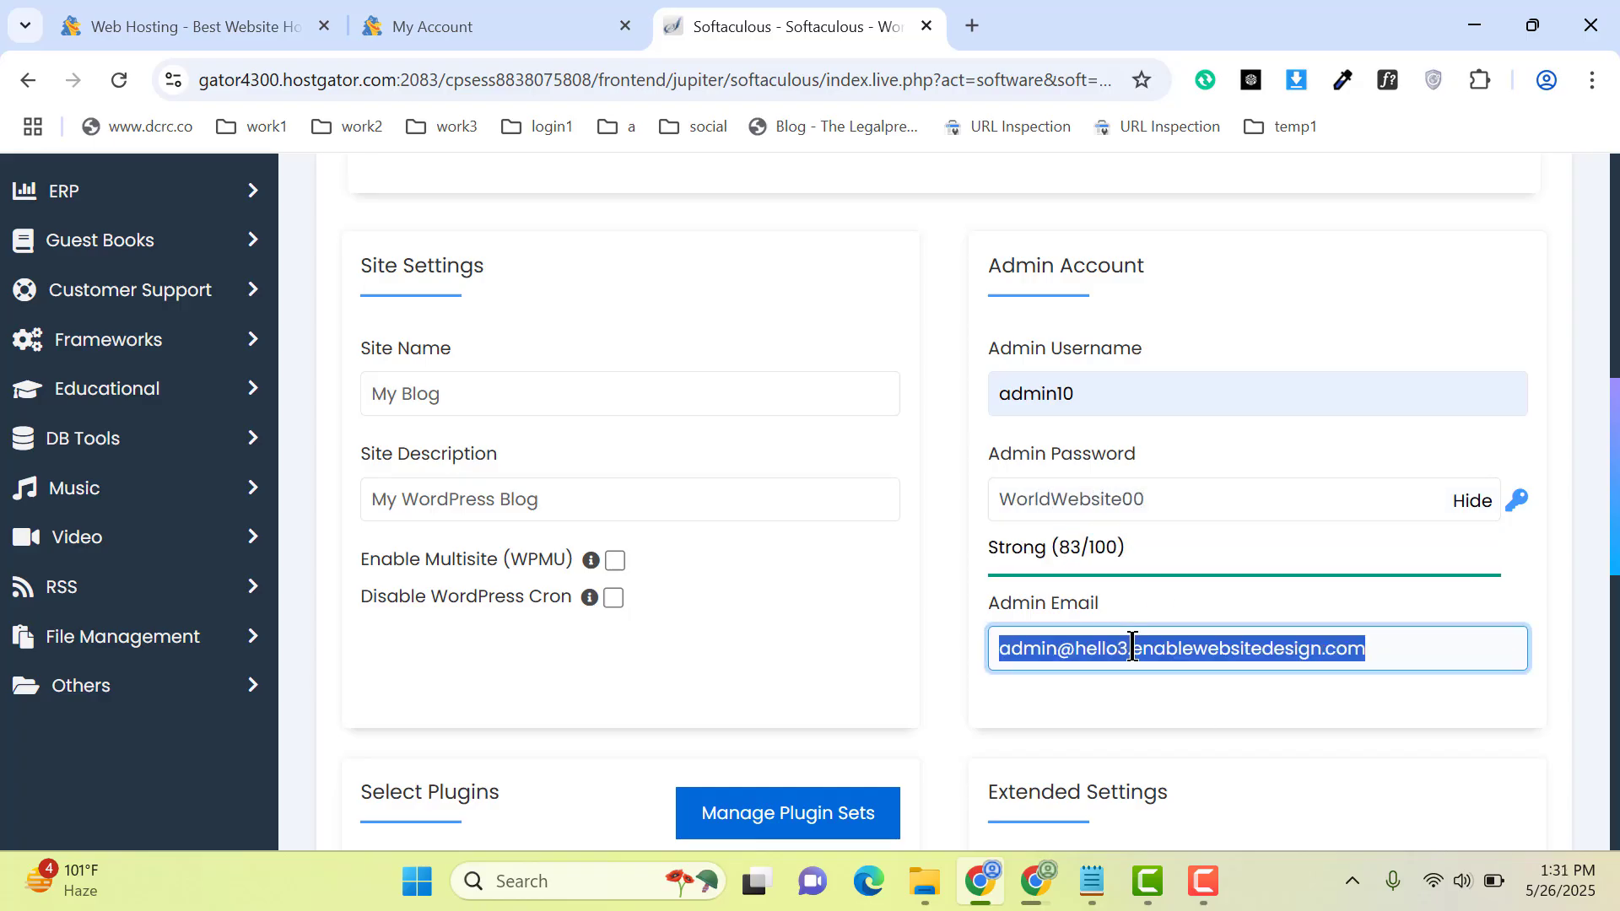
pyautogui.write('w')
pyautogui.click(1177, 709)
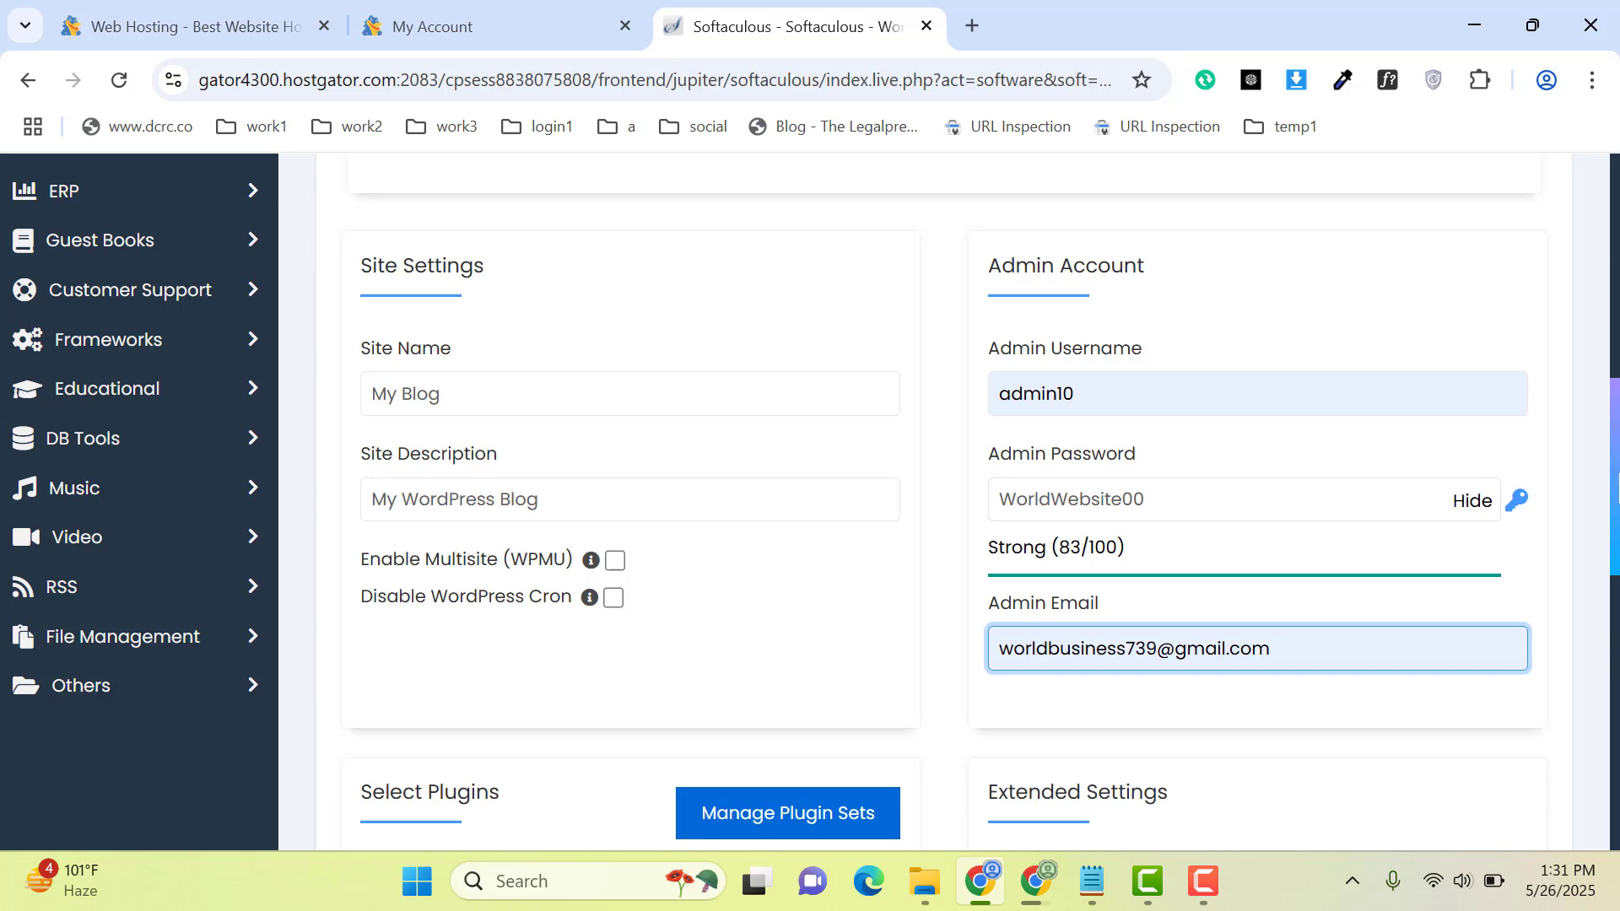
pyautogui.scroll(-5, 942, 502)
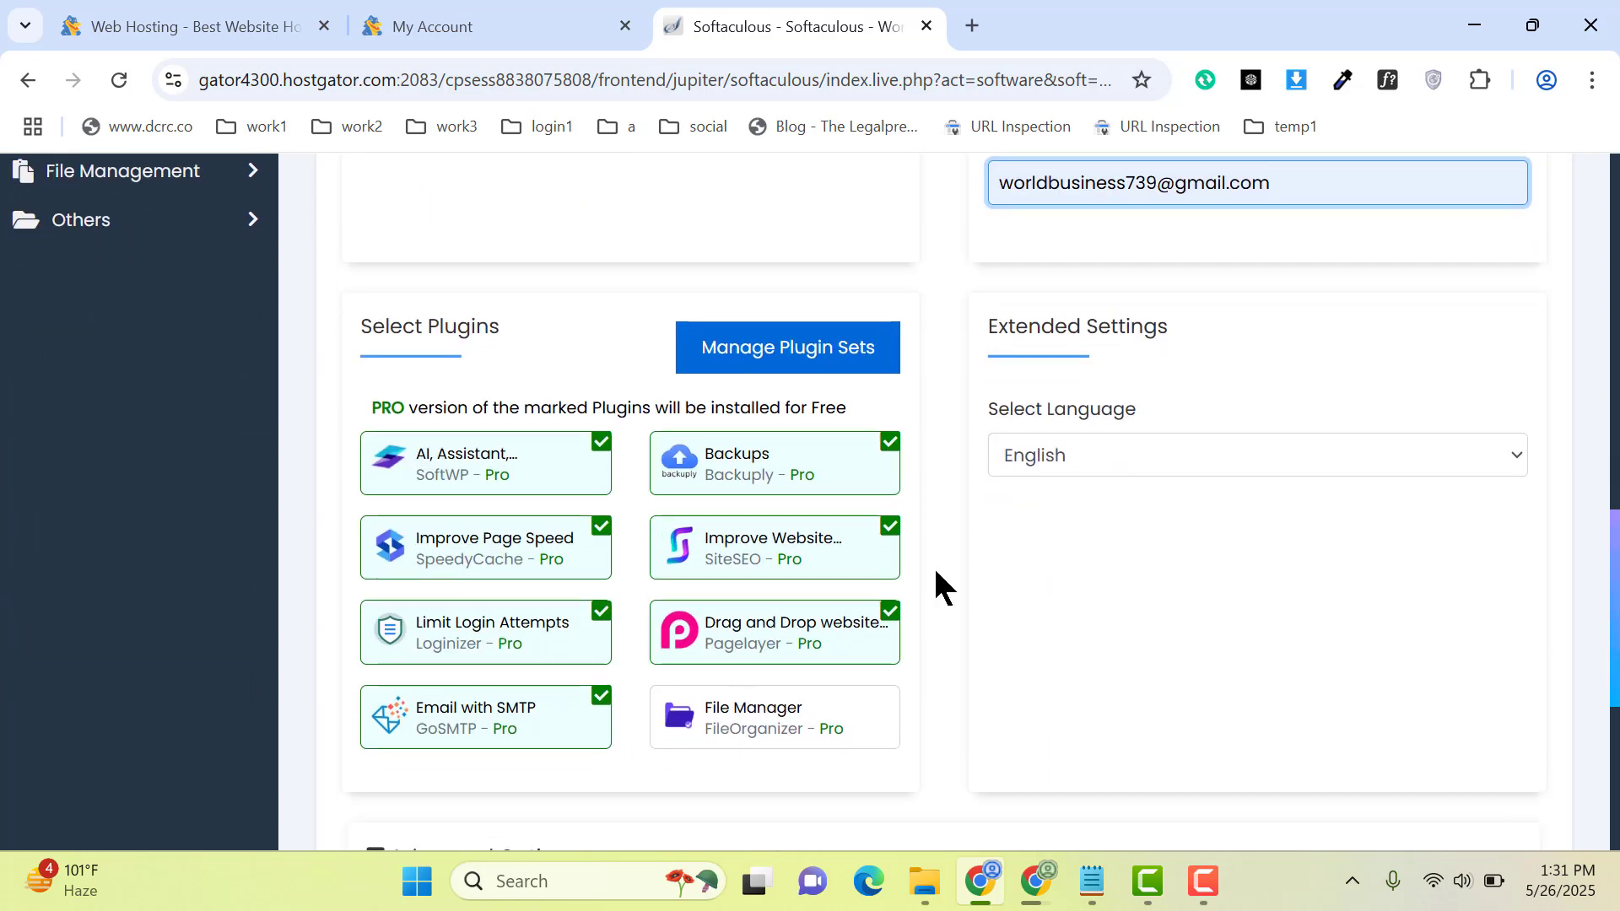
# Untick all seven optional plugins, from AI Assistant through Email with SMTP.
pyautogui.moveTo(523, 438)
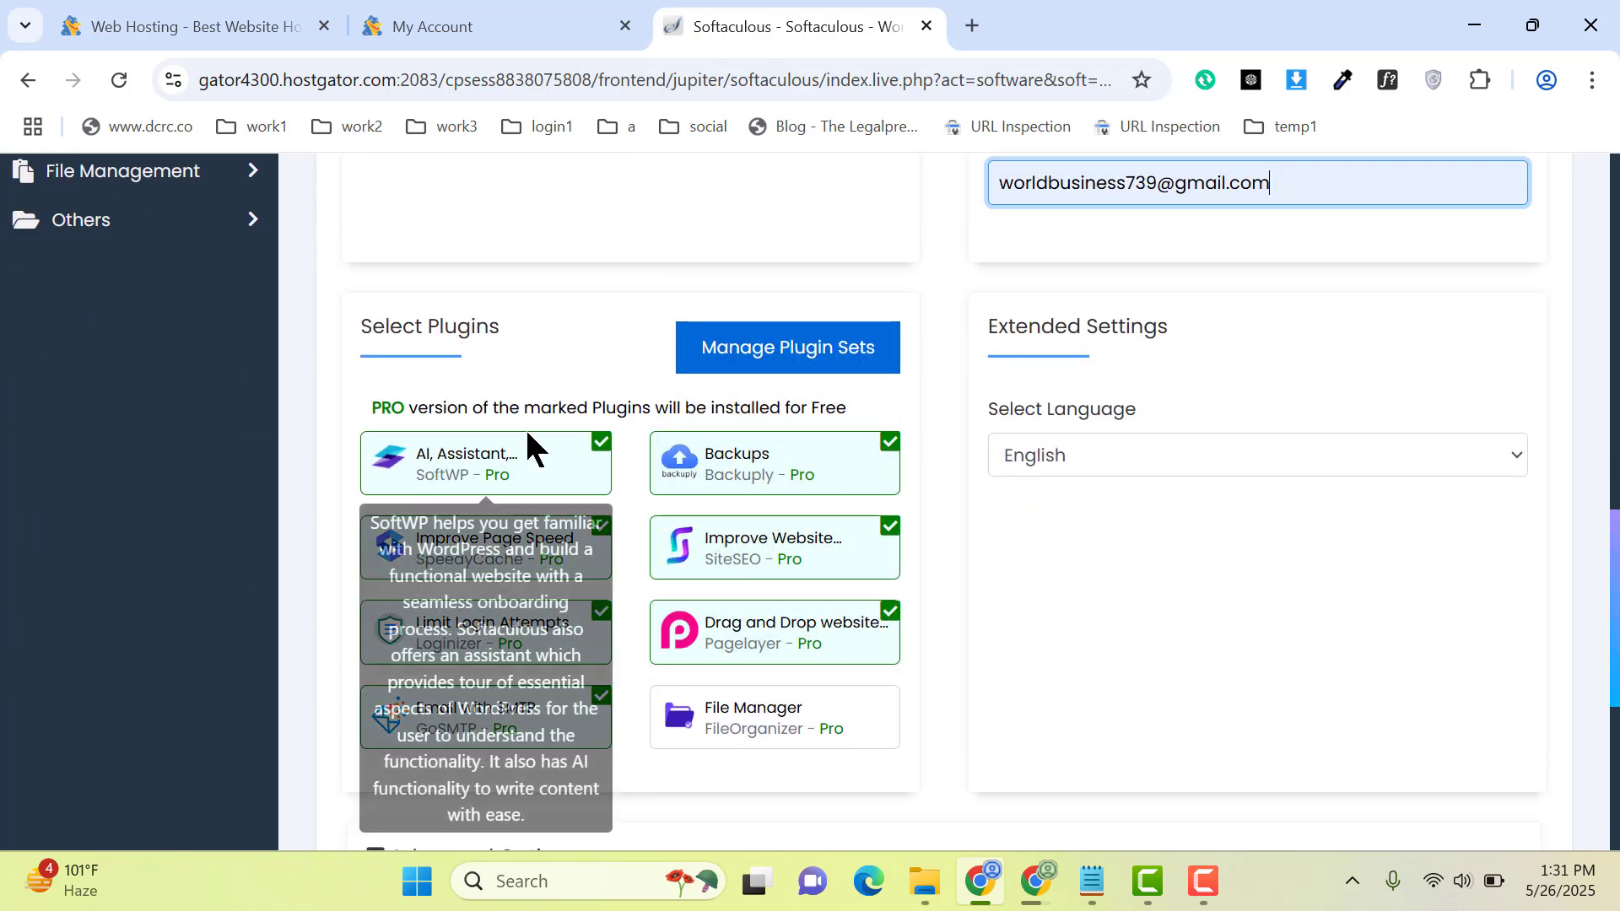
pyautogui.click(504, 474)
pyautogui.click(746, 472)
pyautogui.click(743, 544)
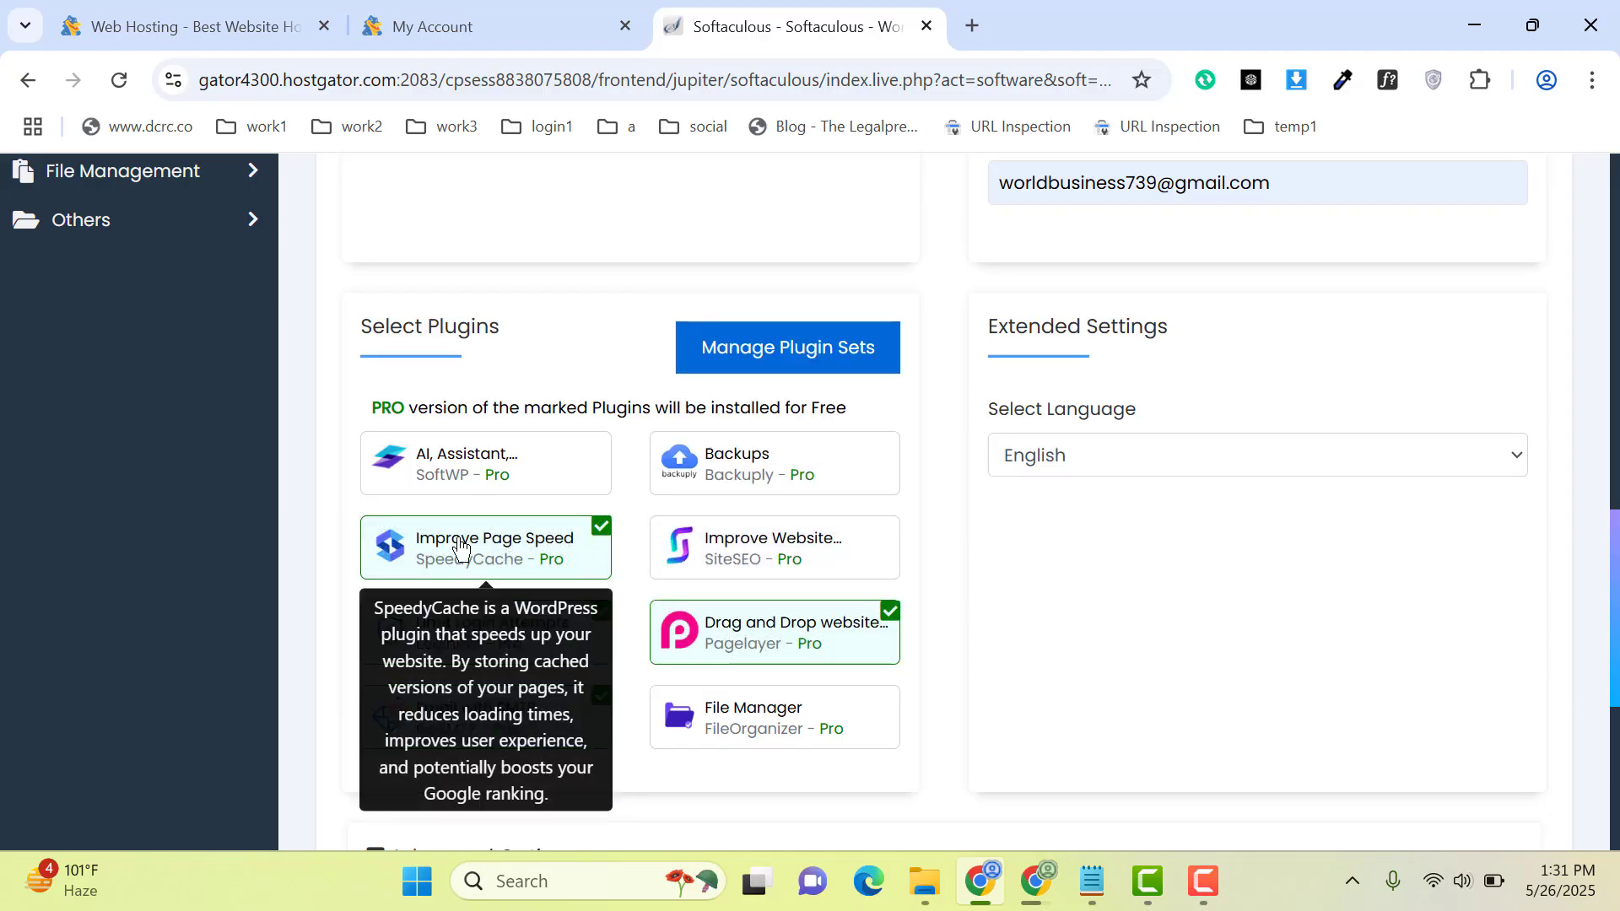
pyautogui.click(460, 549)
pyautogui.click(754, 639)
pyautogui.click(524, 635)
pyautogui.click(519, 726)
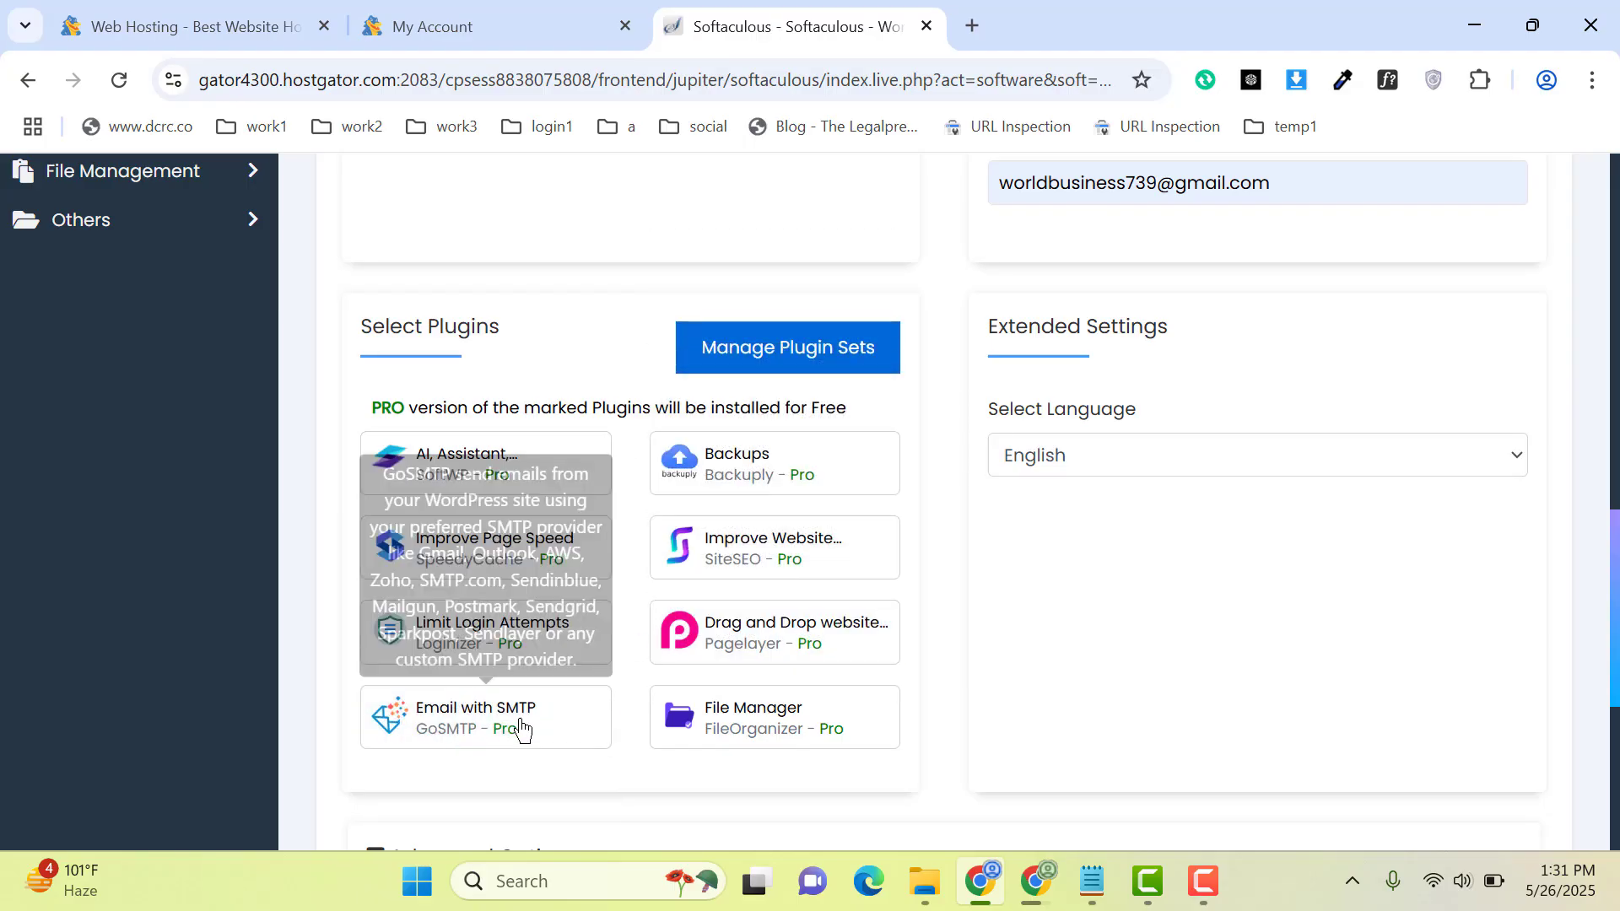
pyautogui.scroll(1, 1083, 688)
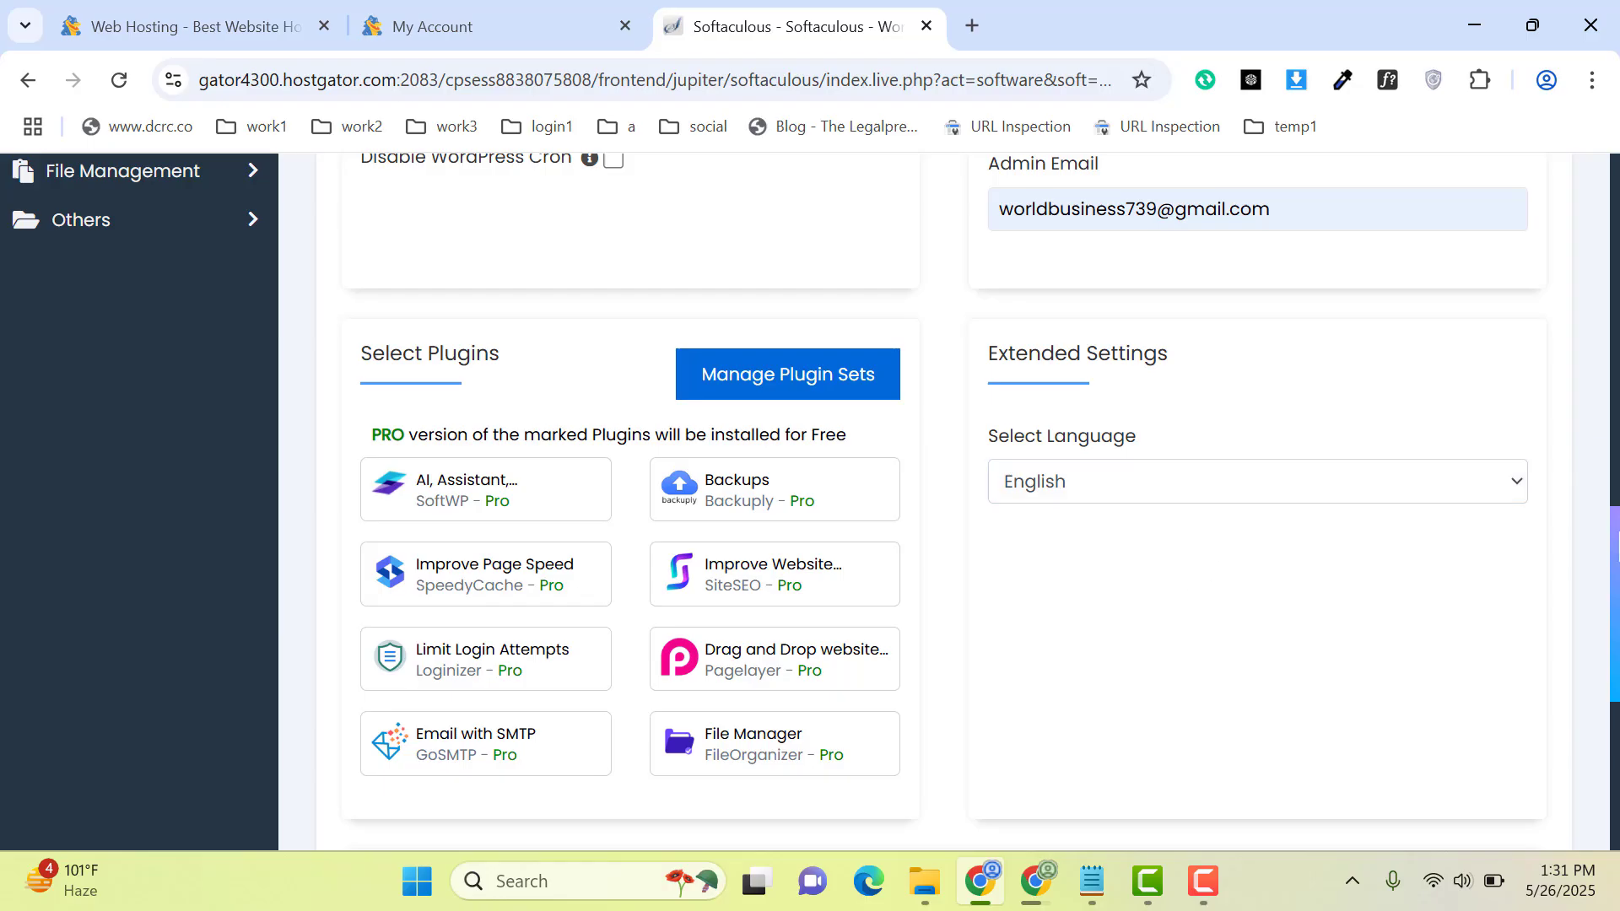
pyautogui.scroll(-5, 1122, 590)
pyautogui.scroll(-1, 505, 540)
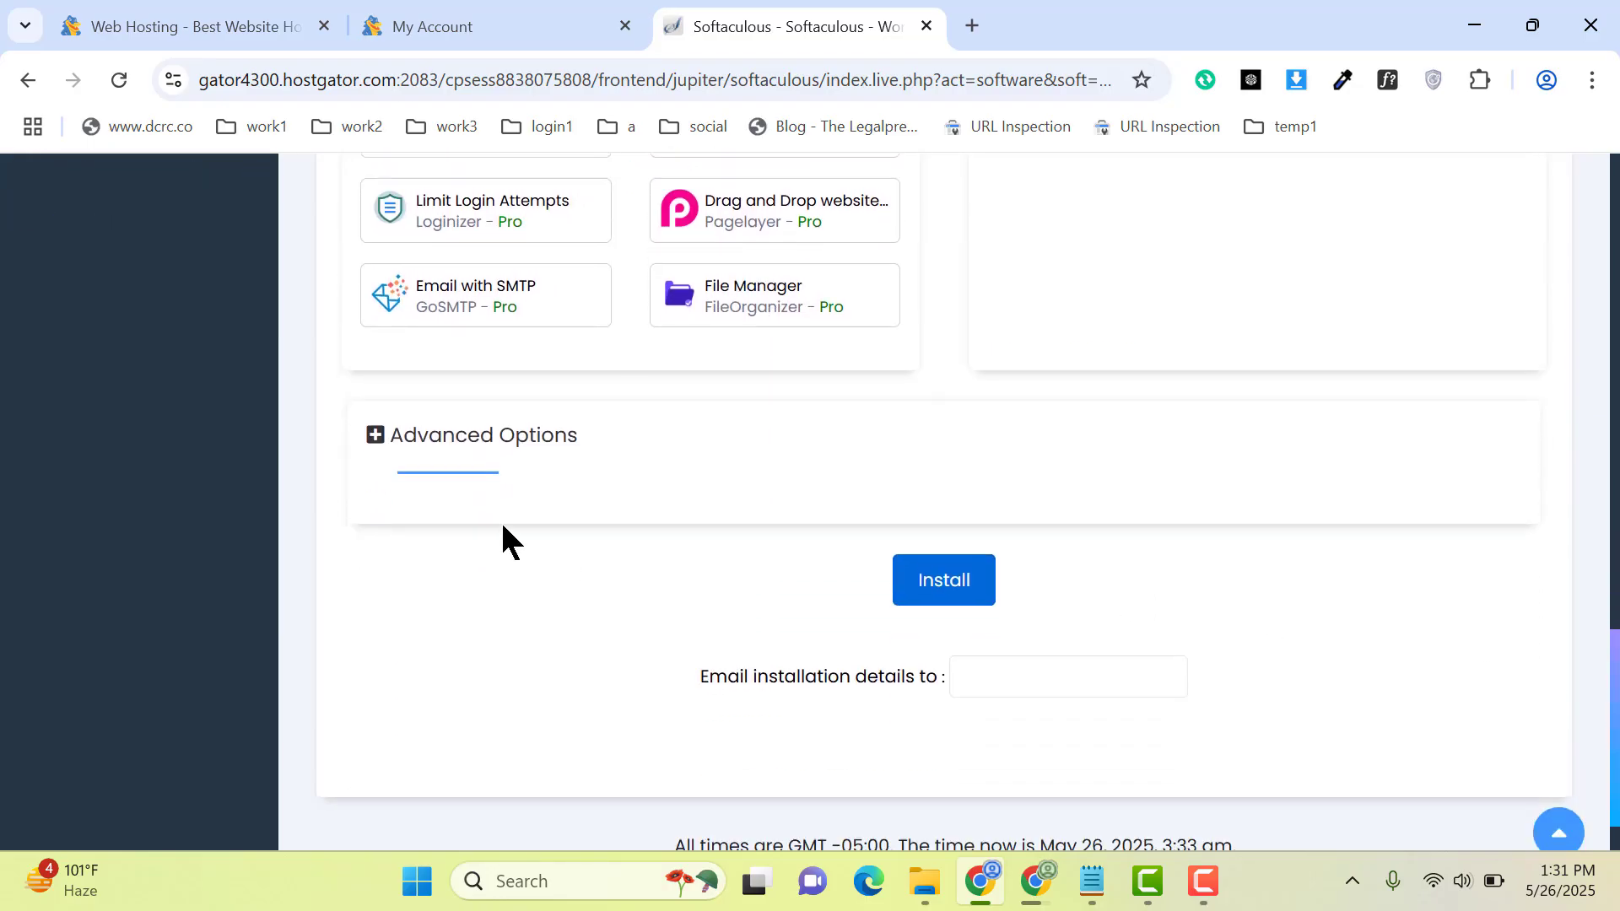
# Email installation details to the saved admin address and start the WordPress installation.
pyautogui.click(407, 444)
pyautogui.click(1002, 675)
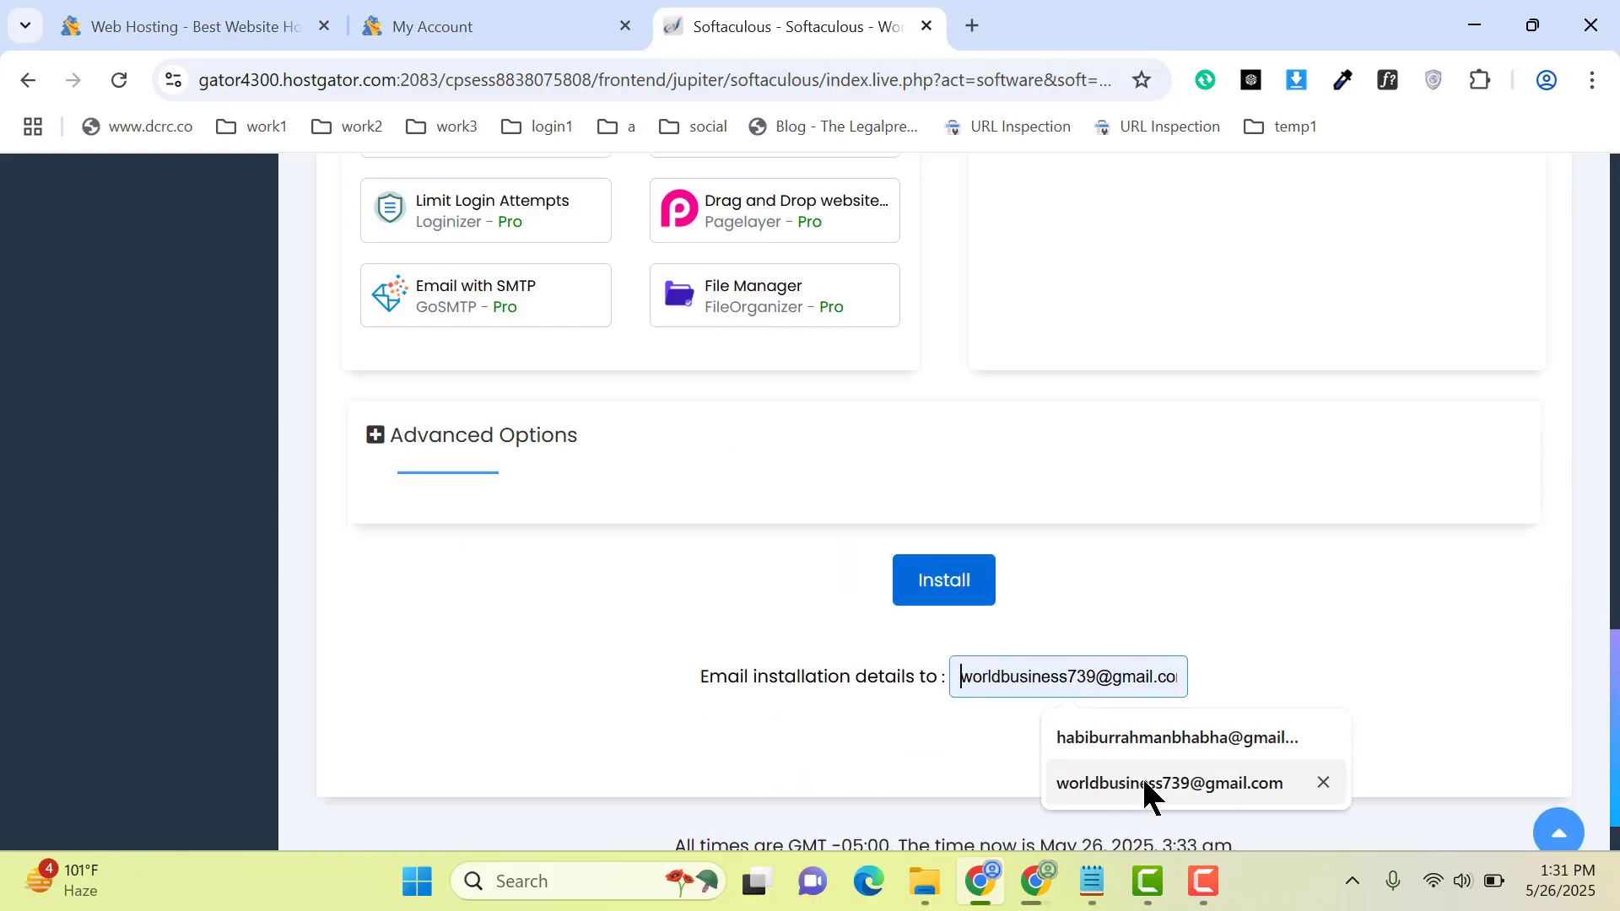
pyautogui.click(1146, 781)
pyautogui.click(944, 580)
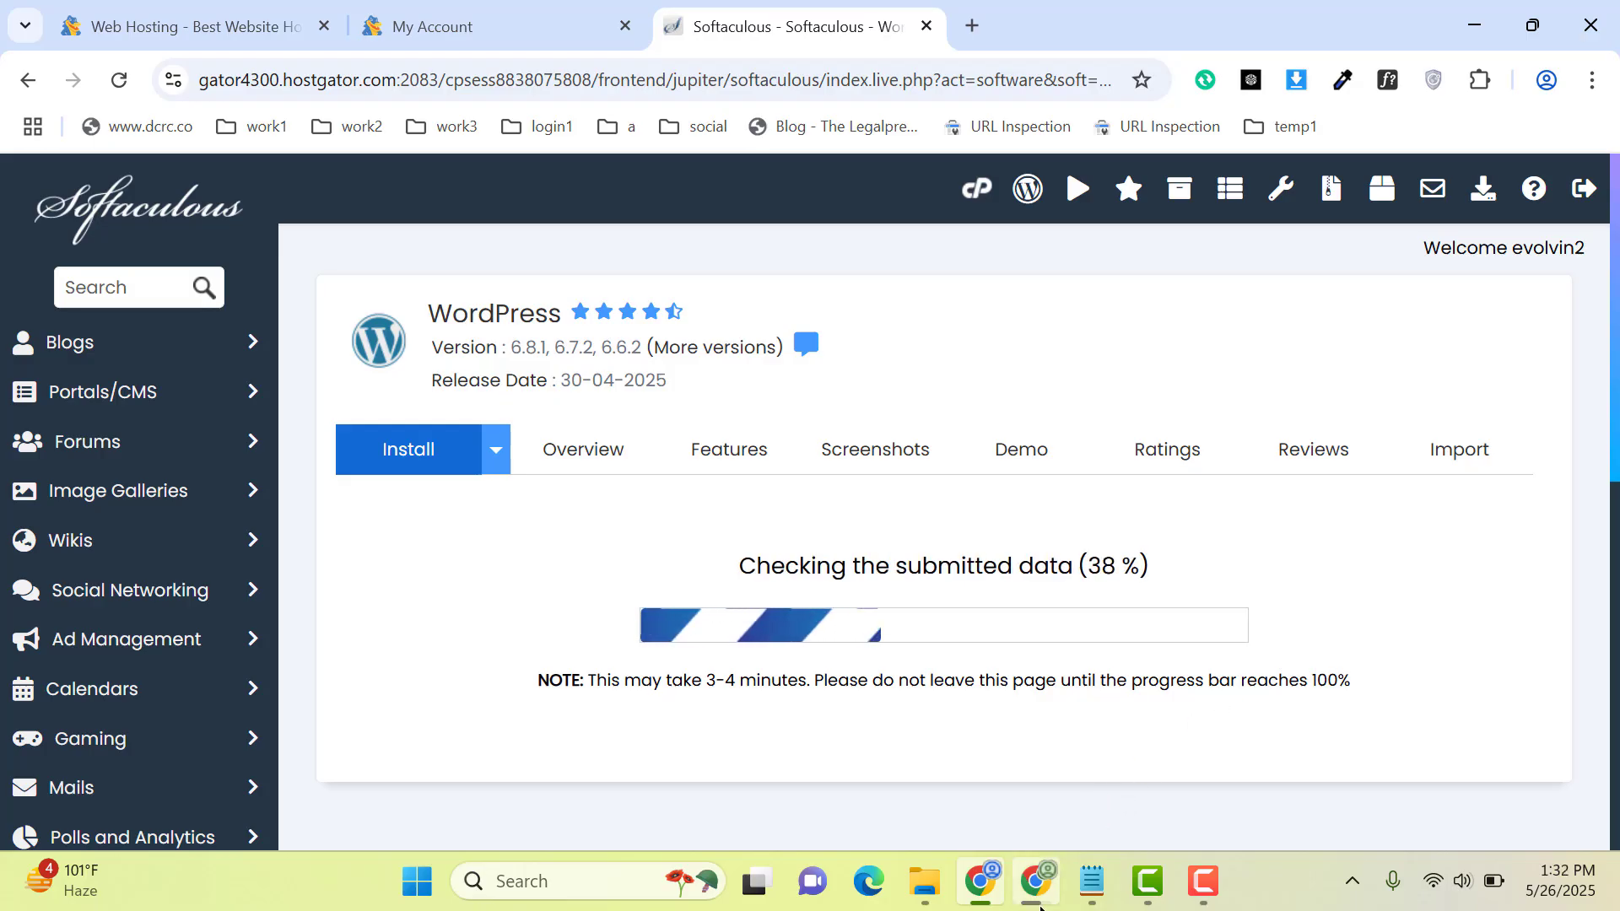
pyautogui.click(1036, 881)
# Open dash.cloudflare.com in a new tab and select the enablewebsitedesign.com domain.
pyautogui.click(1365, 24)
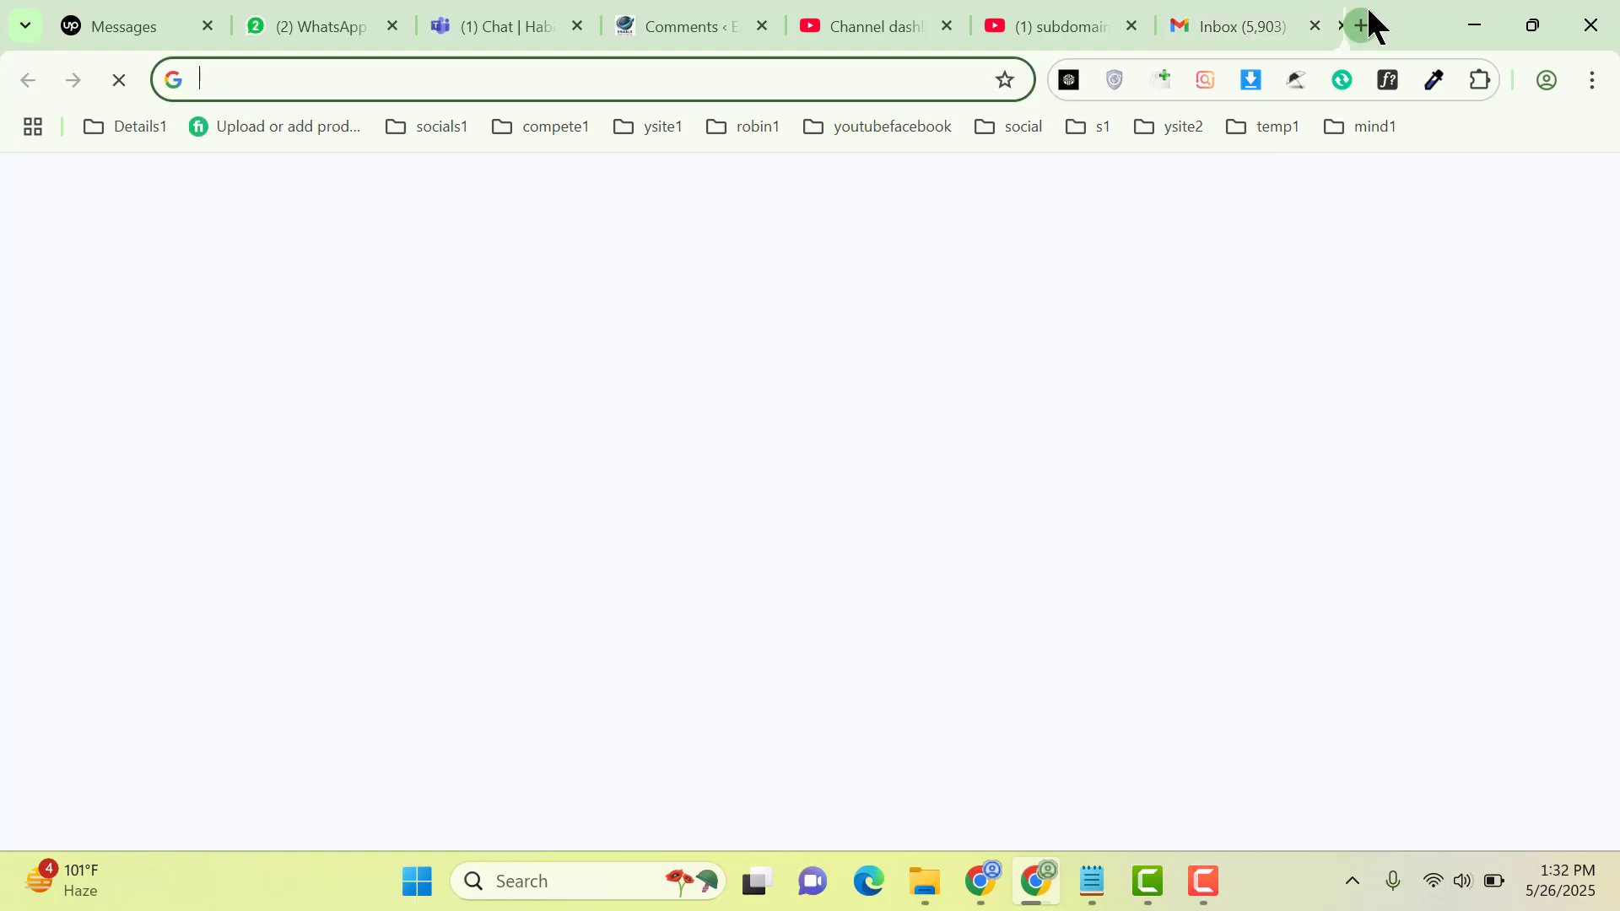
pyautogui.write('da')
pyautogui.press('Return')
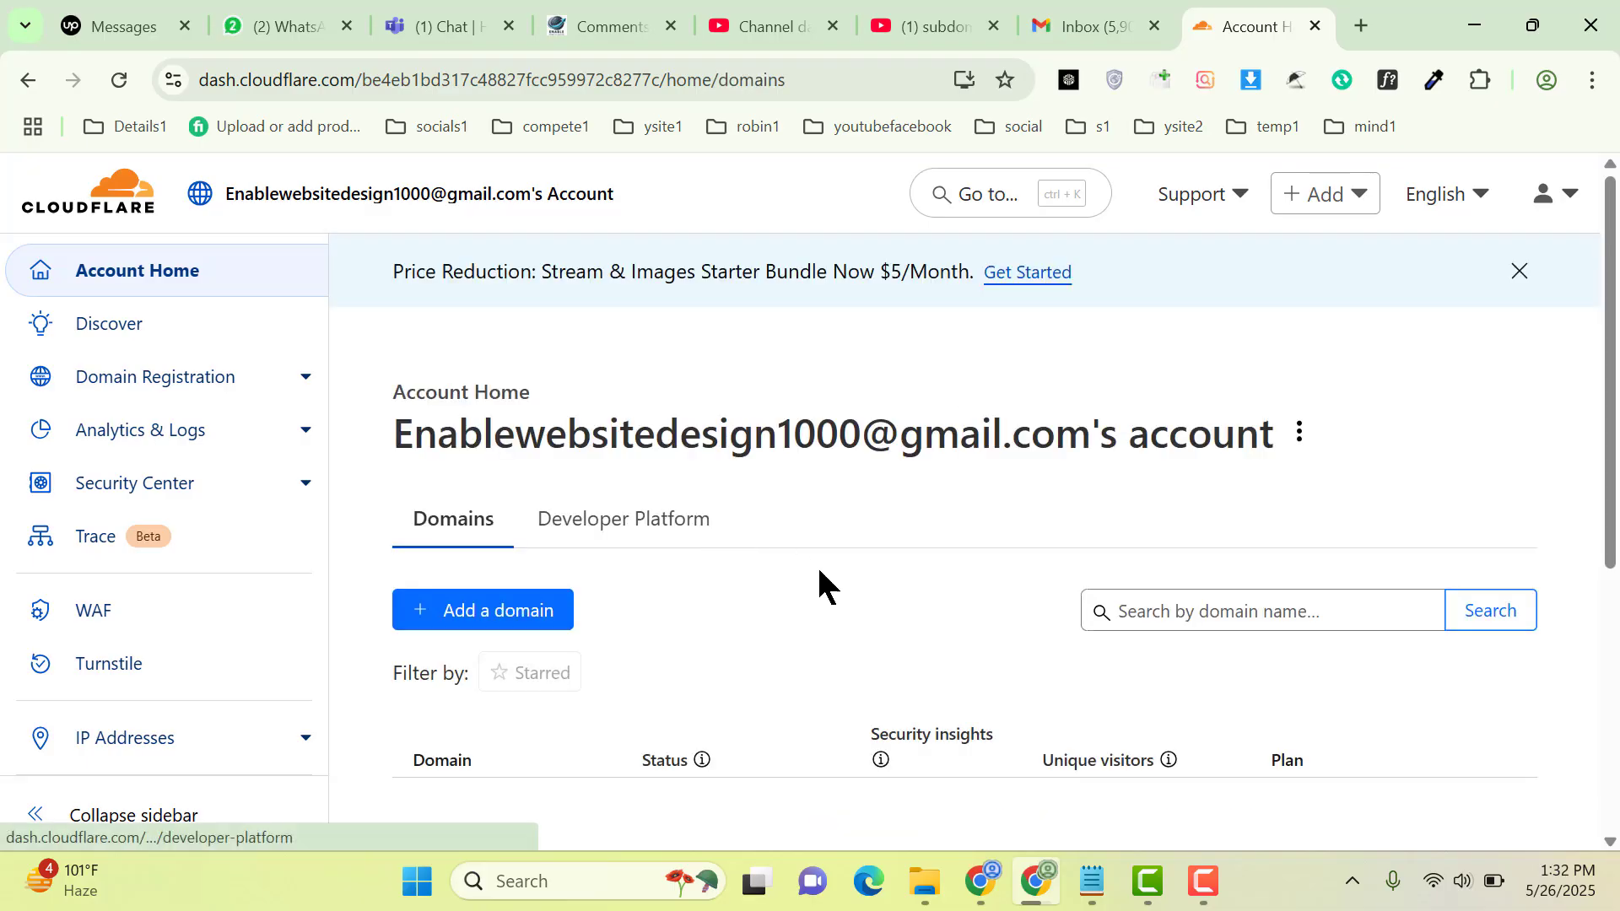
pyautogui.moveTo(1610, 398); pyautogui.dragTo(1611, 540)
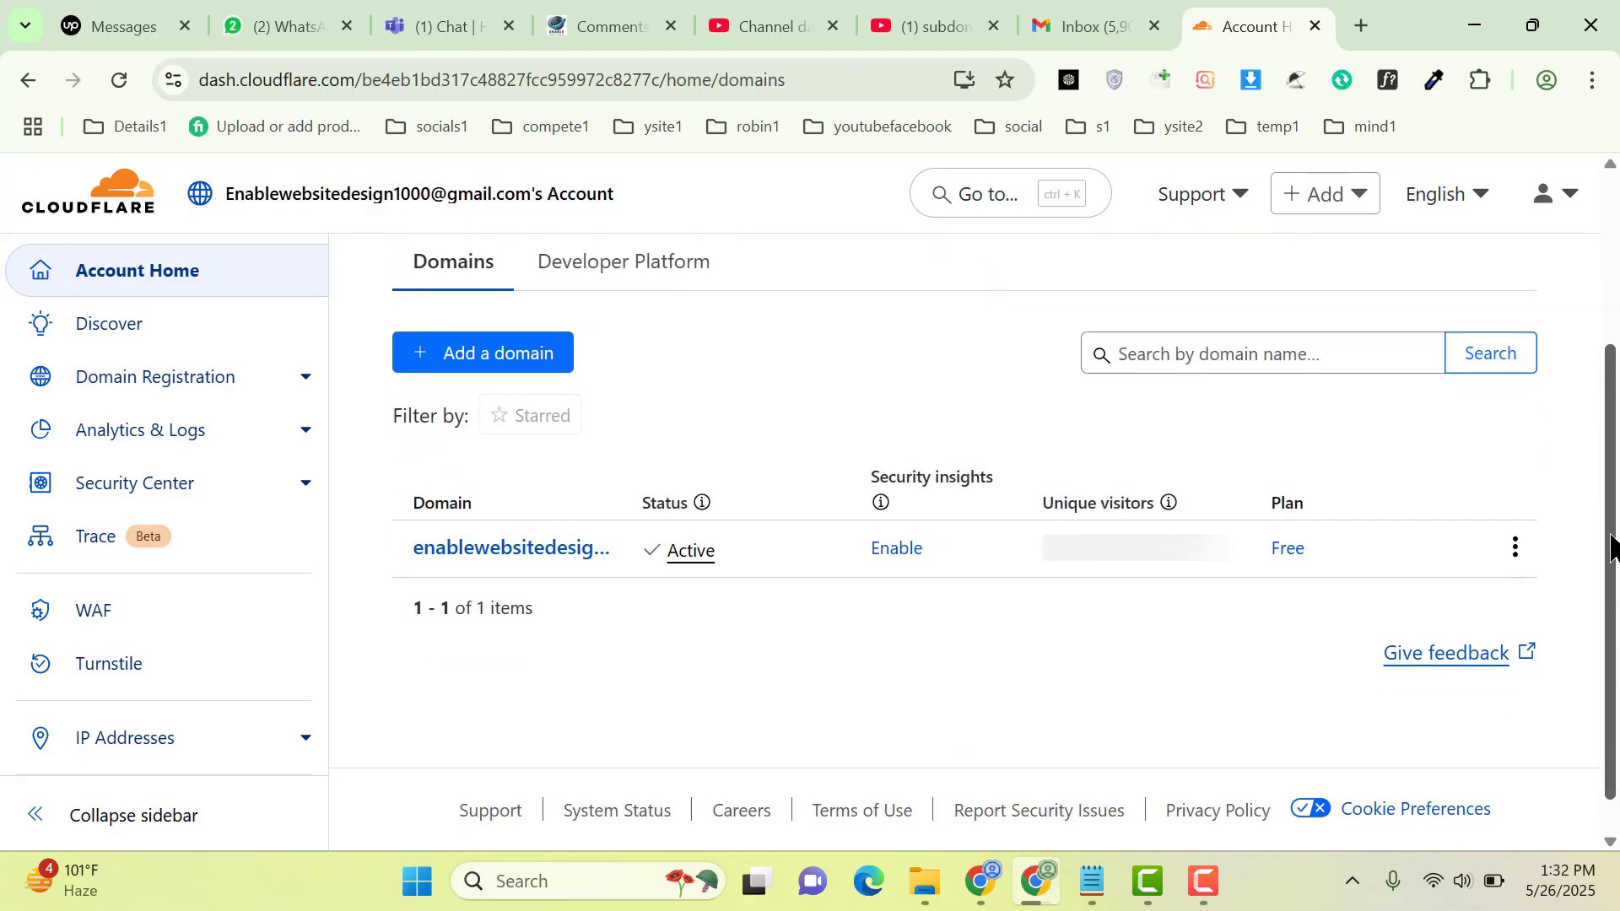
pyautogui.click(519, 547)
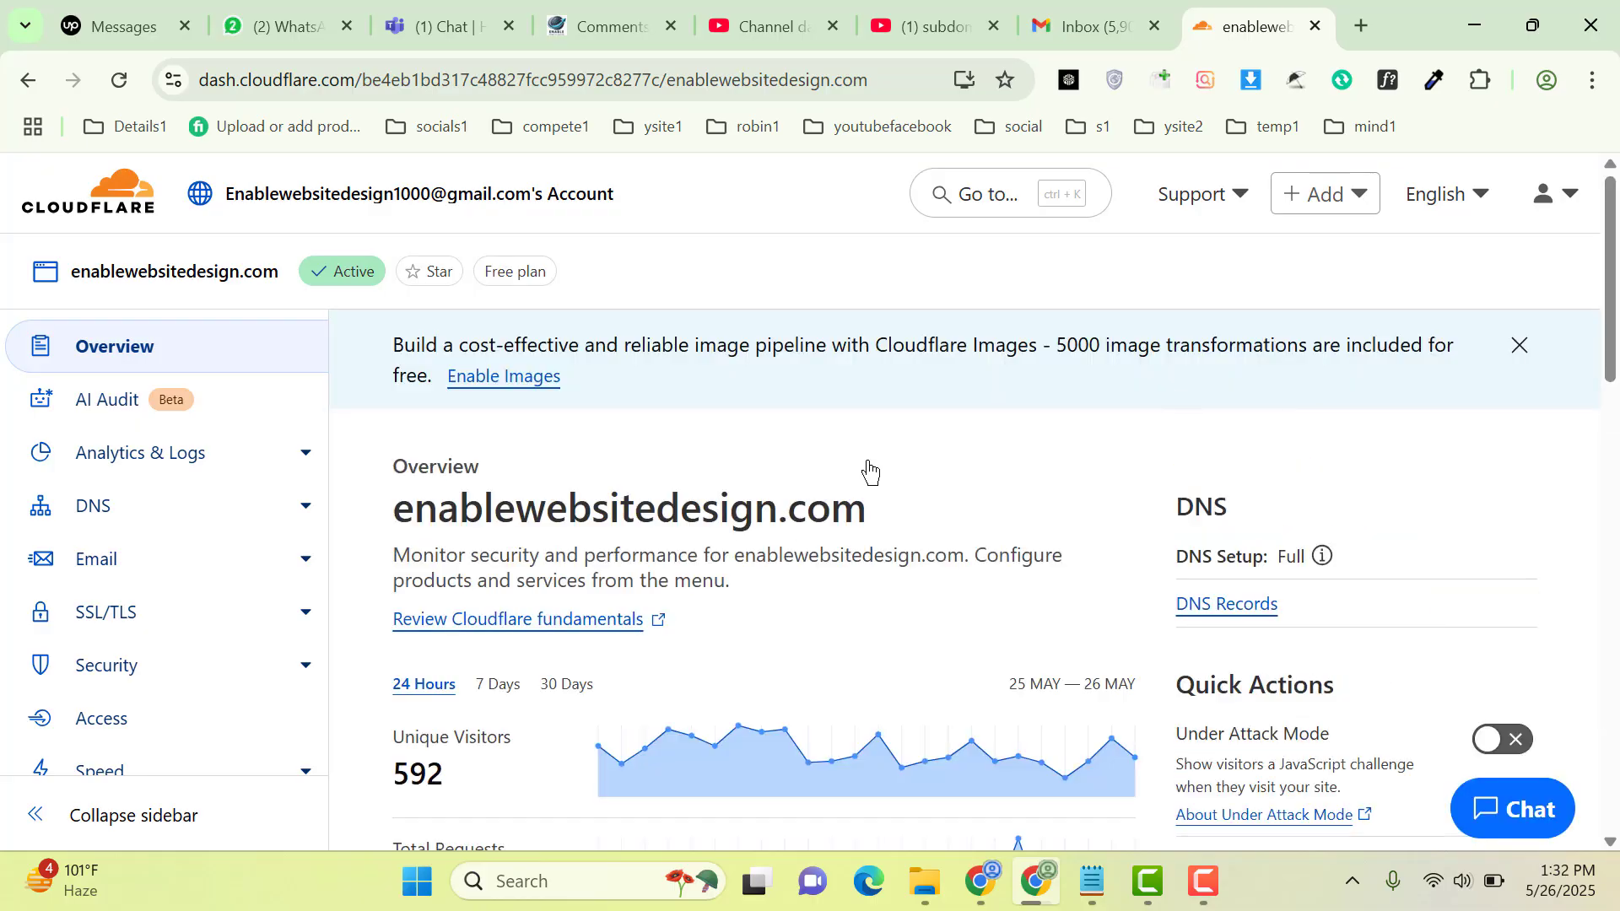
# Open the domain's DNS records, briefly checking the finished WordPress install window.
pyautogui.click(105, 514)
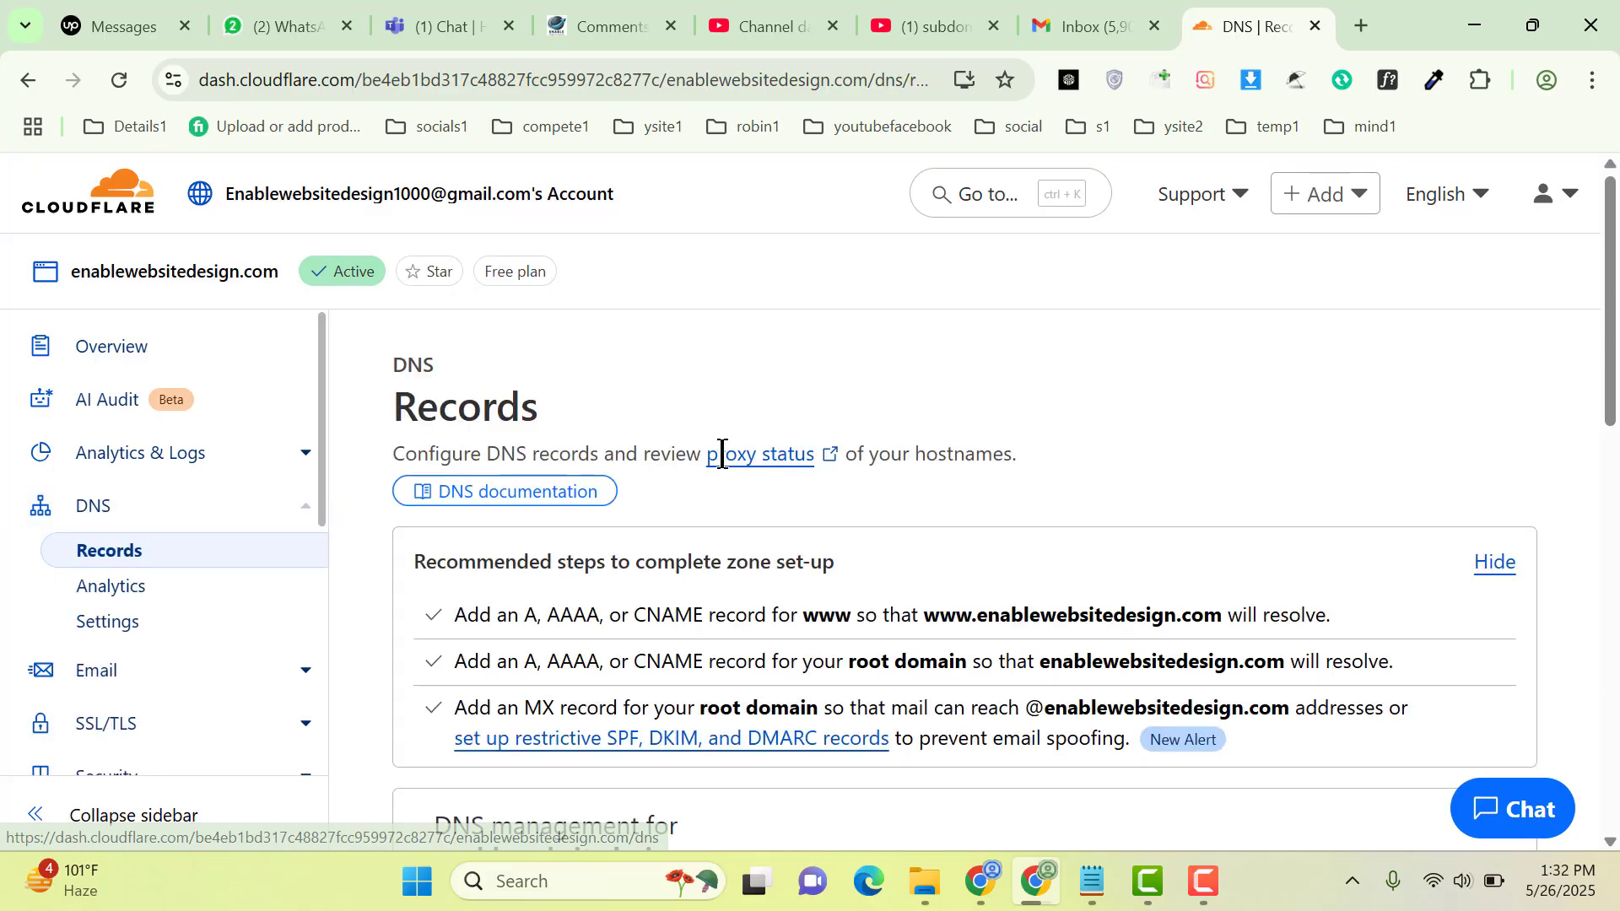
pyautogui.moveTo(1611, 331); pyautogui.dragTo(1612, 567)
pyautogui.moveTo(1607, 521); pyautogui.dragTo(1599, 503)
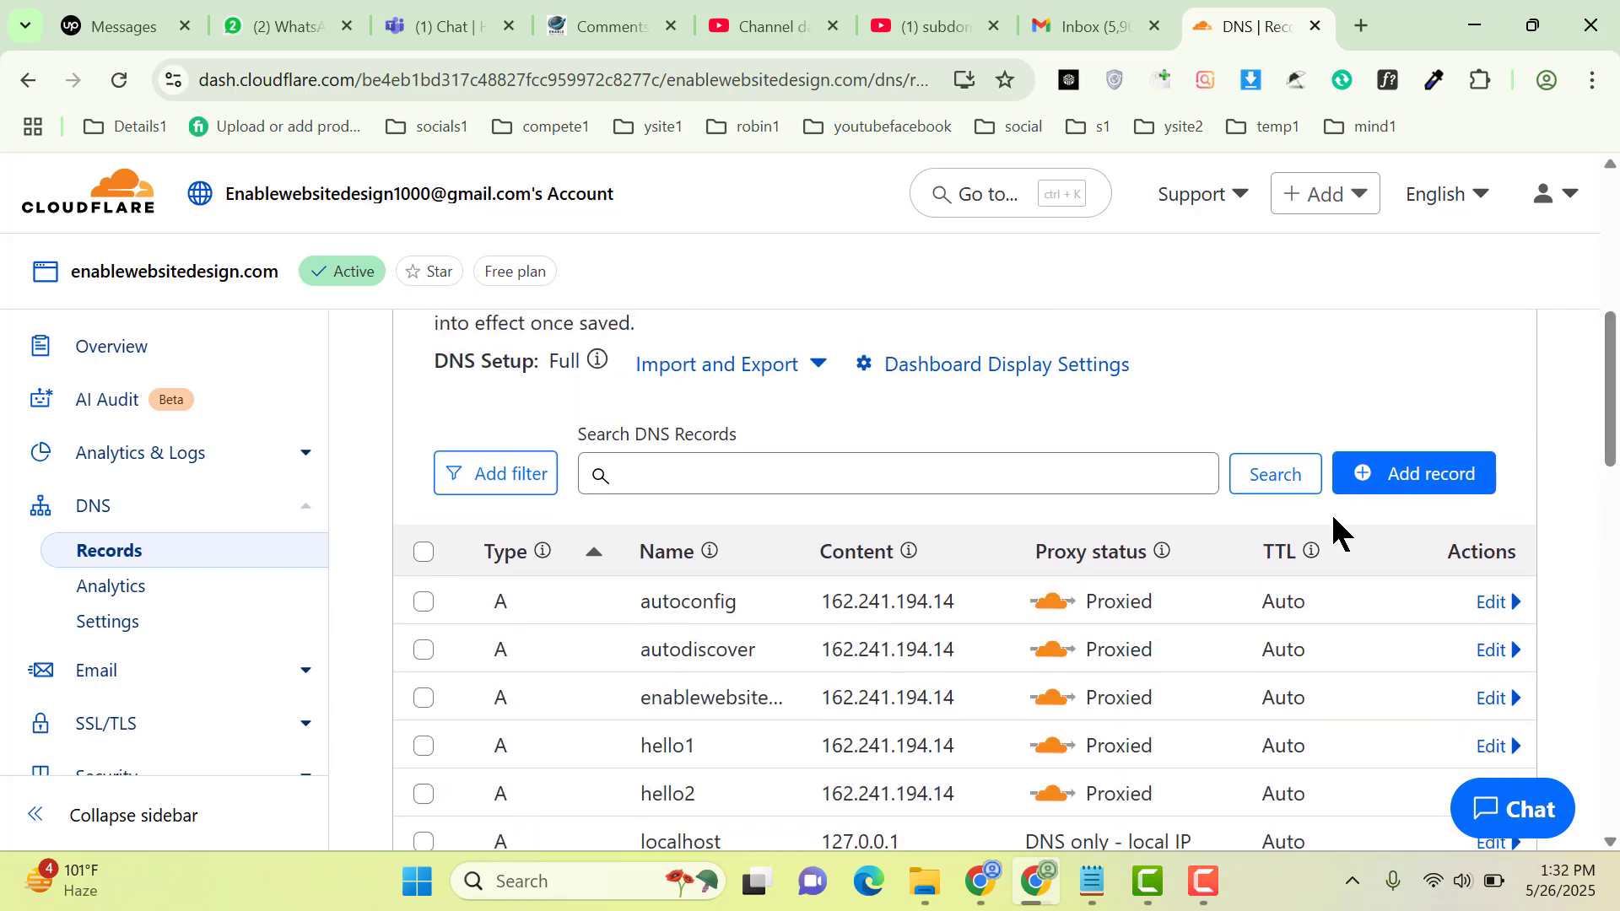
pyautogui.click(983, 884)
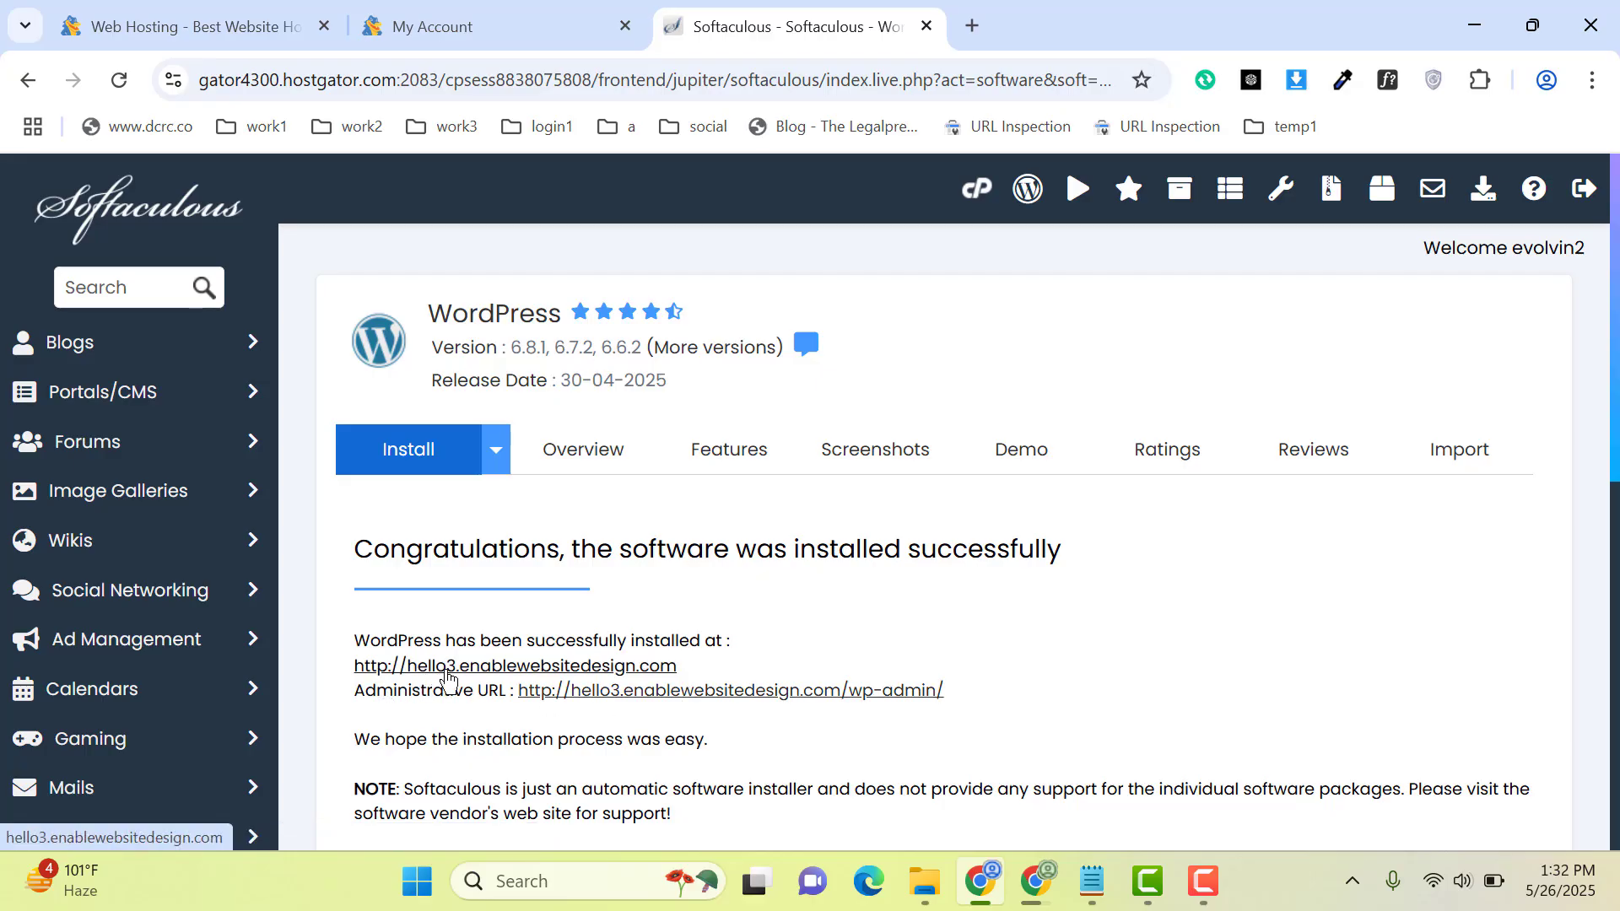
pyautogui.click(1038, 896)
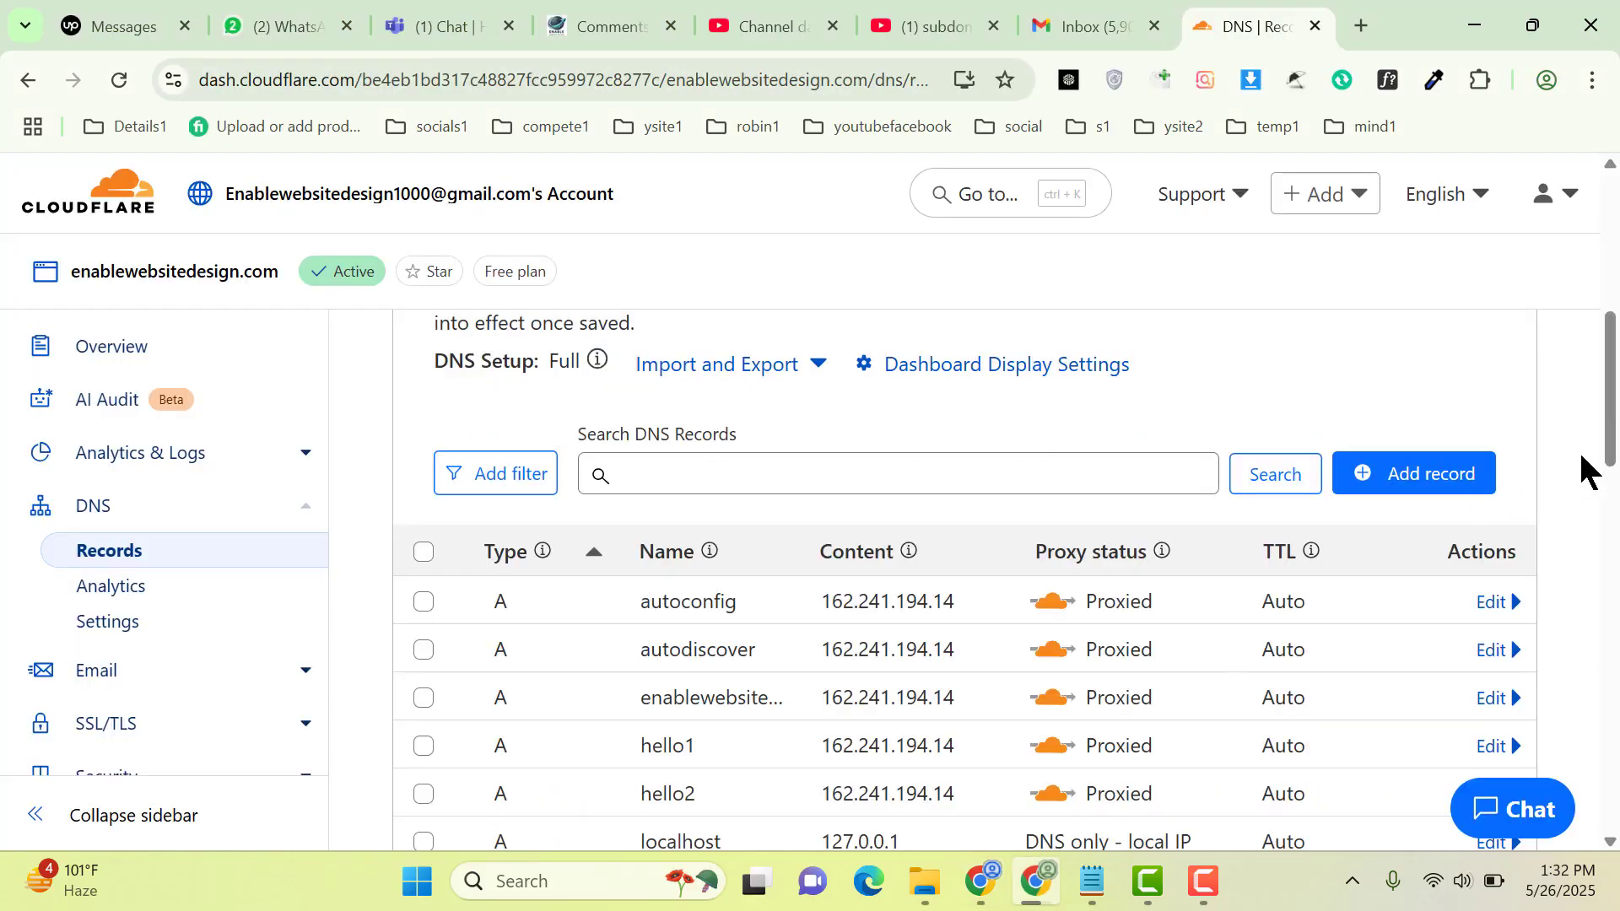
# Start a new DNS record and copy the existing IP 162.241.194.14.
pyautogui.moveTo(1616, 463)
pyautogui.mouseDown()
pyautogui.moveTo(1615, 503)
pyautogui.moveTo(1615, 471)
pyautogui.mouseUp()
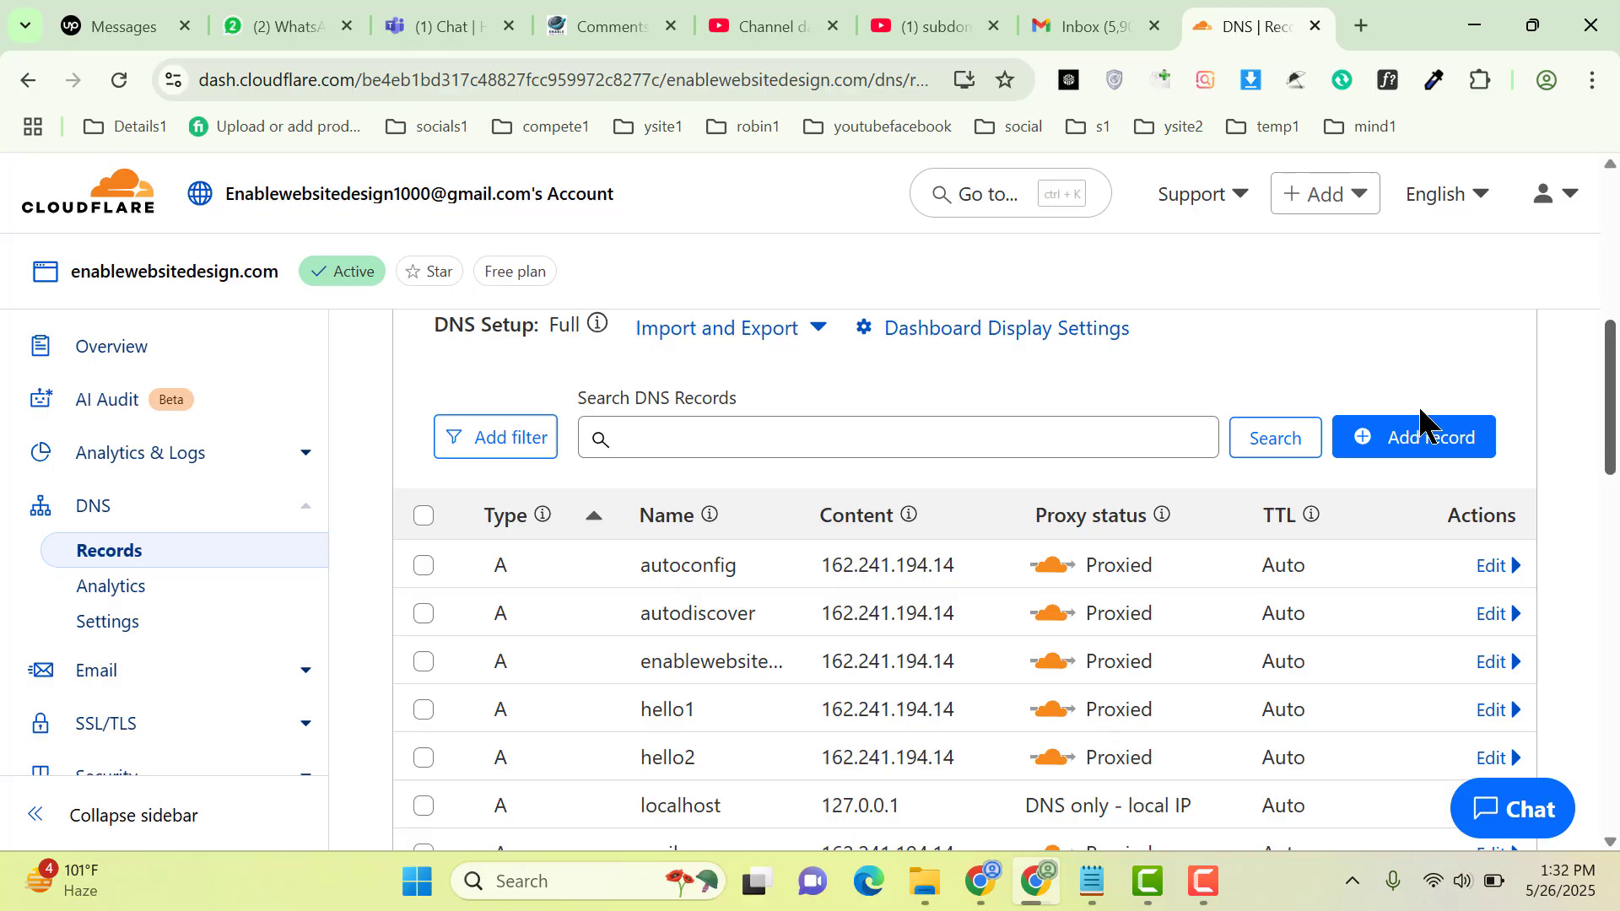
pyautogui.click(1418, 439)
pyautogui.moveTo(1610, 431); pyautogui.dragTo(1610, 502)
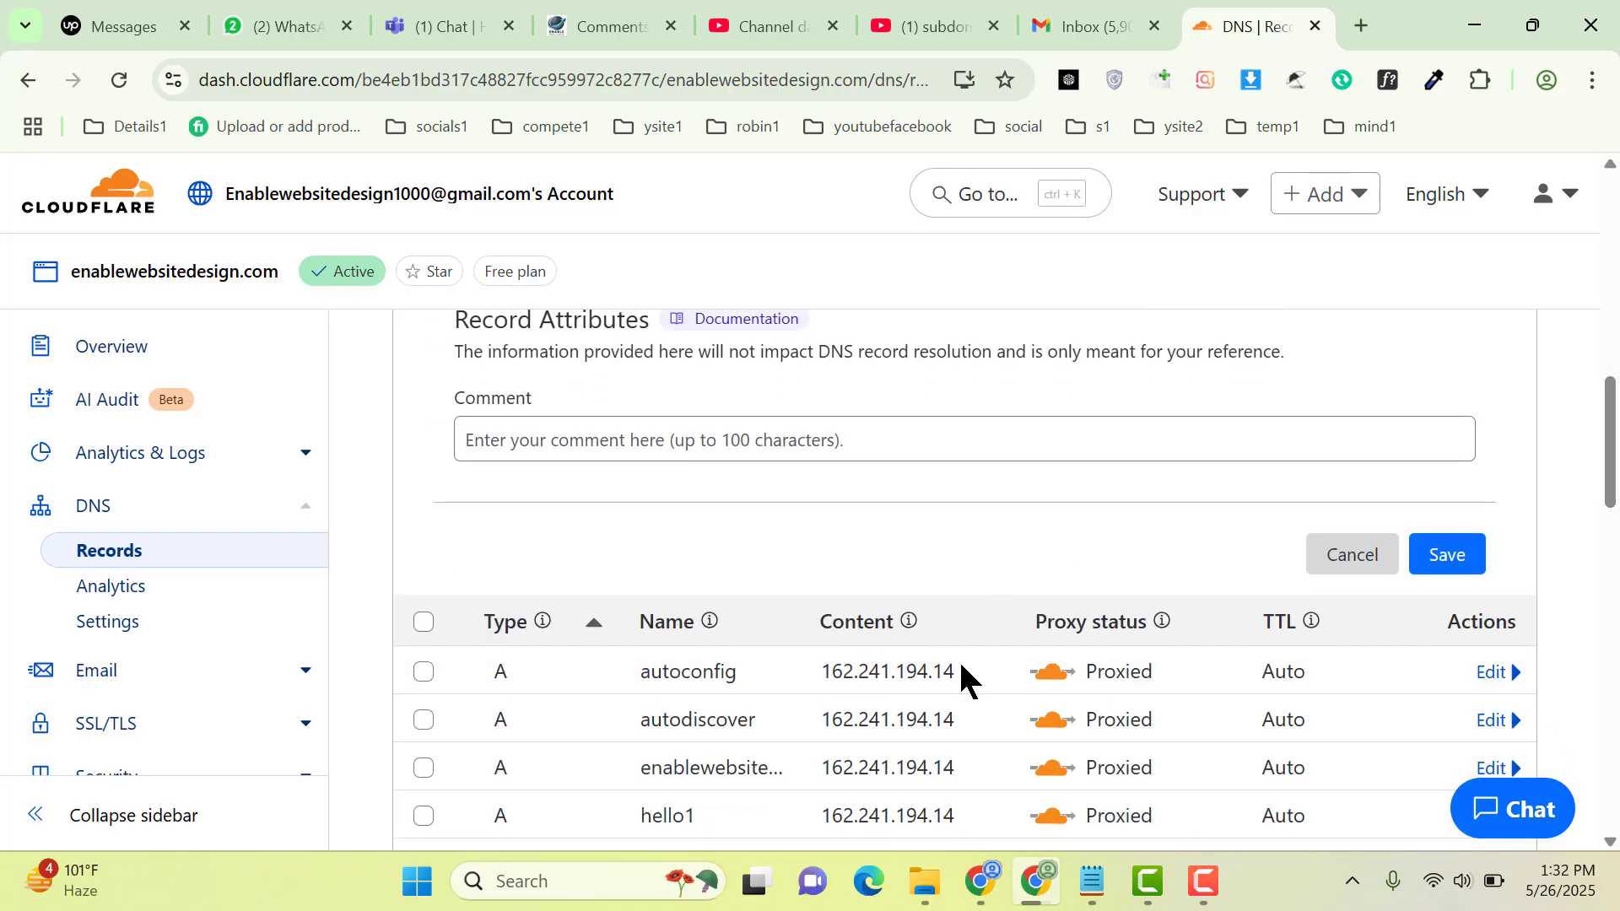
pyautogui.doubleClick(886, 673)
pyautogui.moveTo(886, 672)
pyautogui.mouseDown()
pyautogui.moveTo(757, 673)
pyautogui.moveTo(865, 675)
pyautogui.mouseUp()
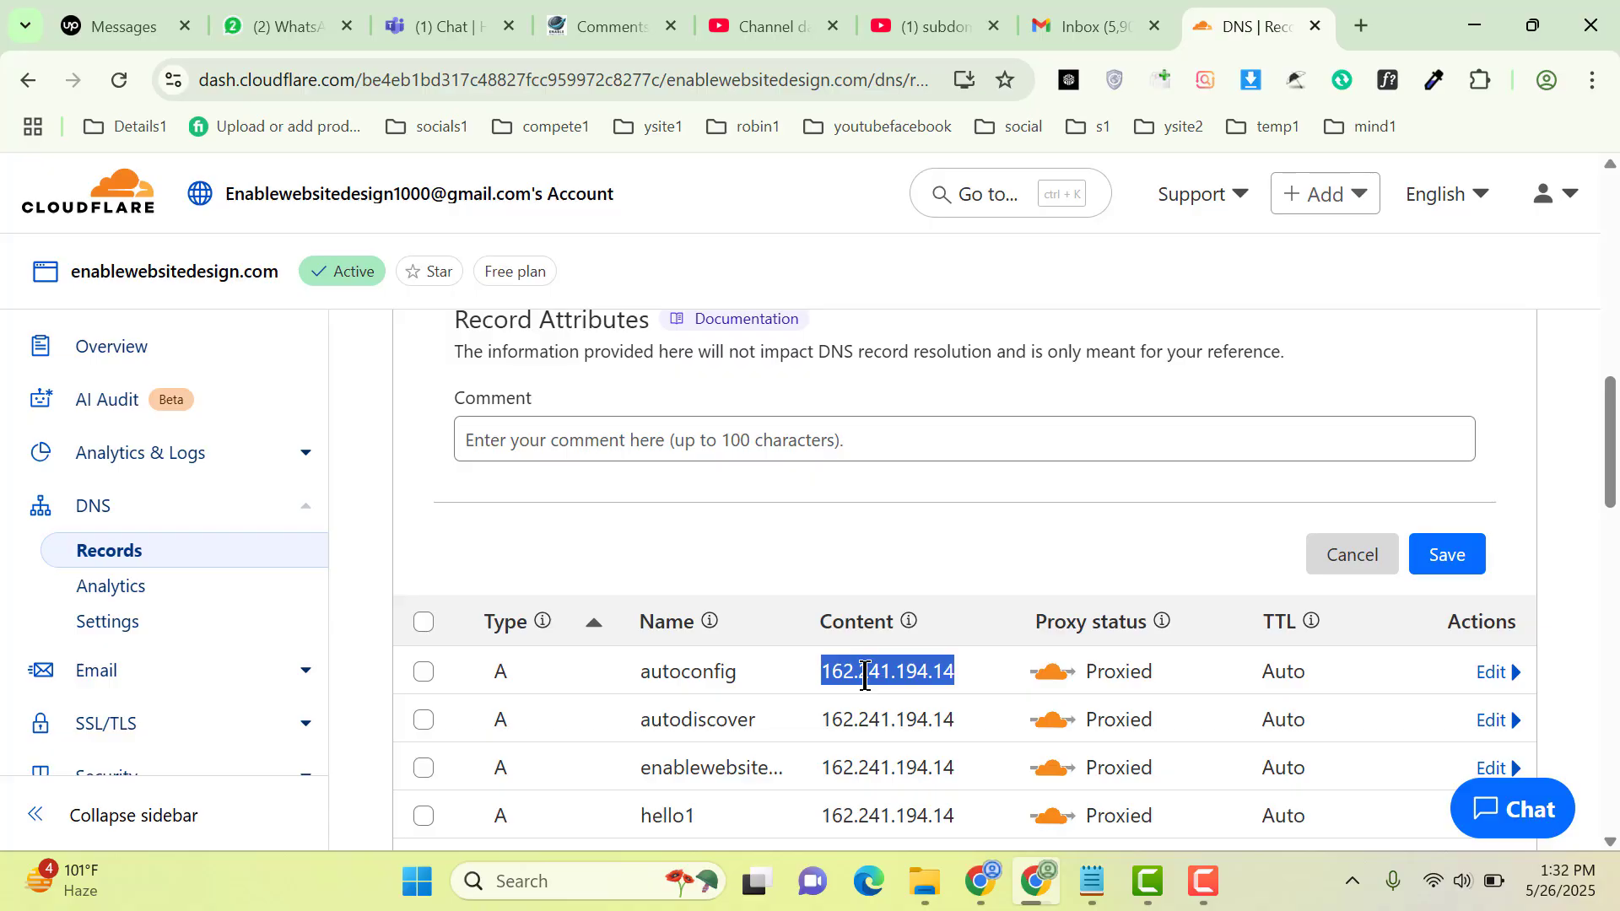
pyautogui.moveTo(1609, 470); pyautogui.dragTo(1591, 435)
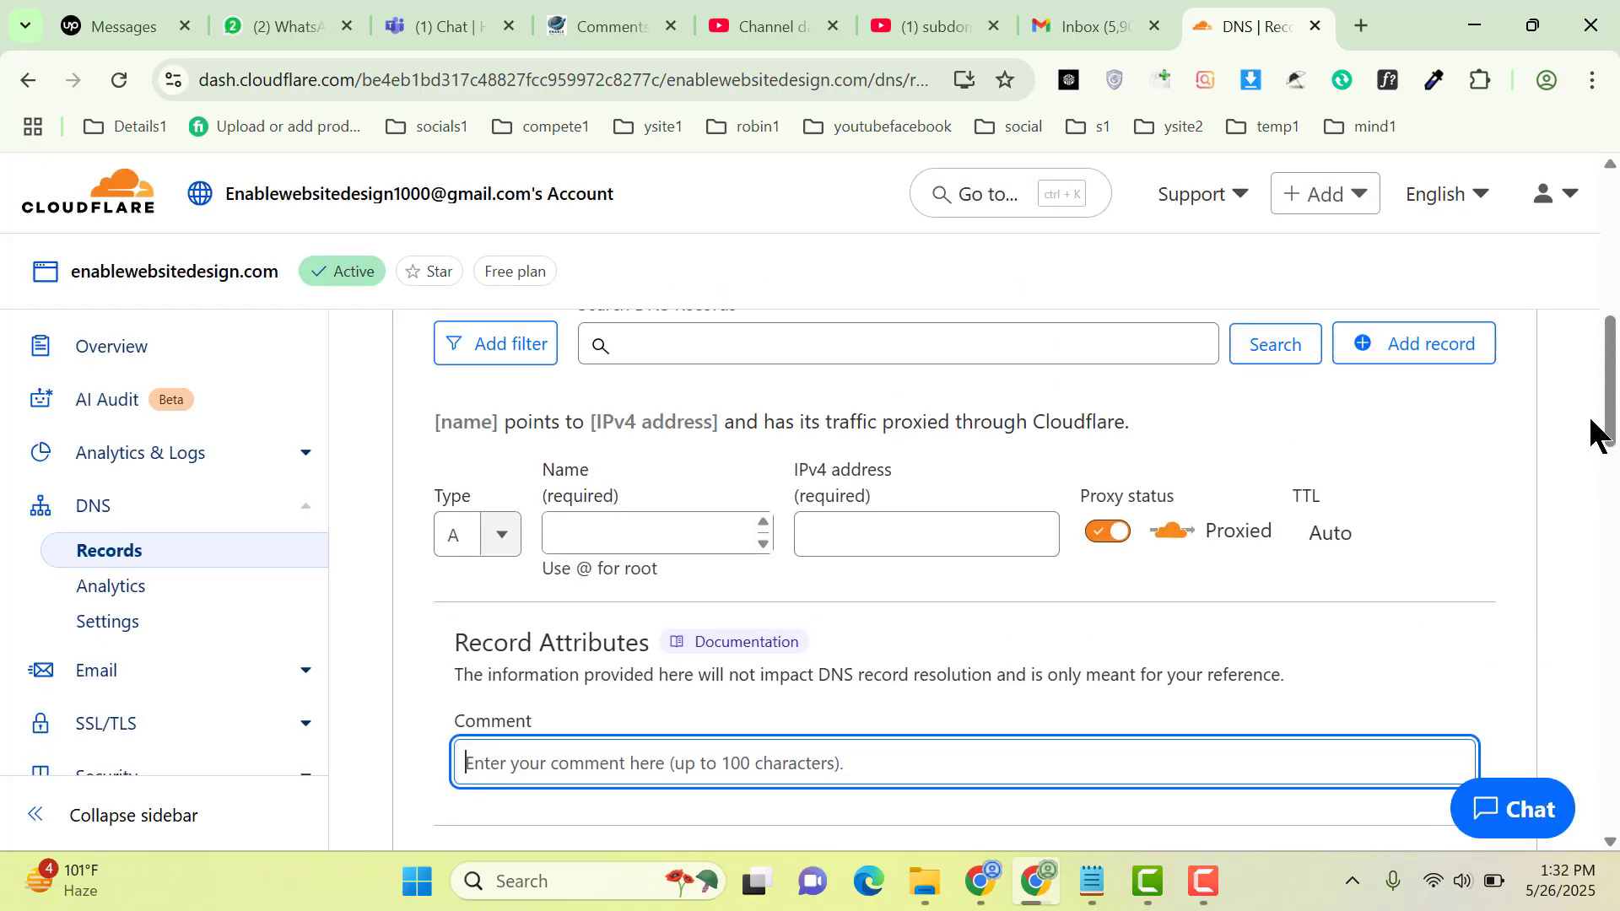
# Save a proxied A record named hello3 pointing to 162.241.194.14.
pyautogui.click(620, 537)
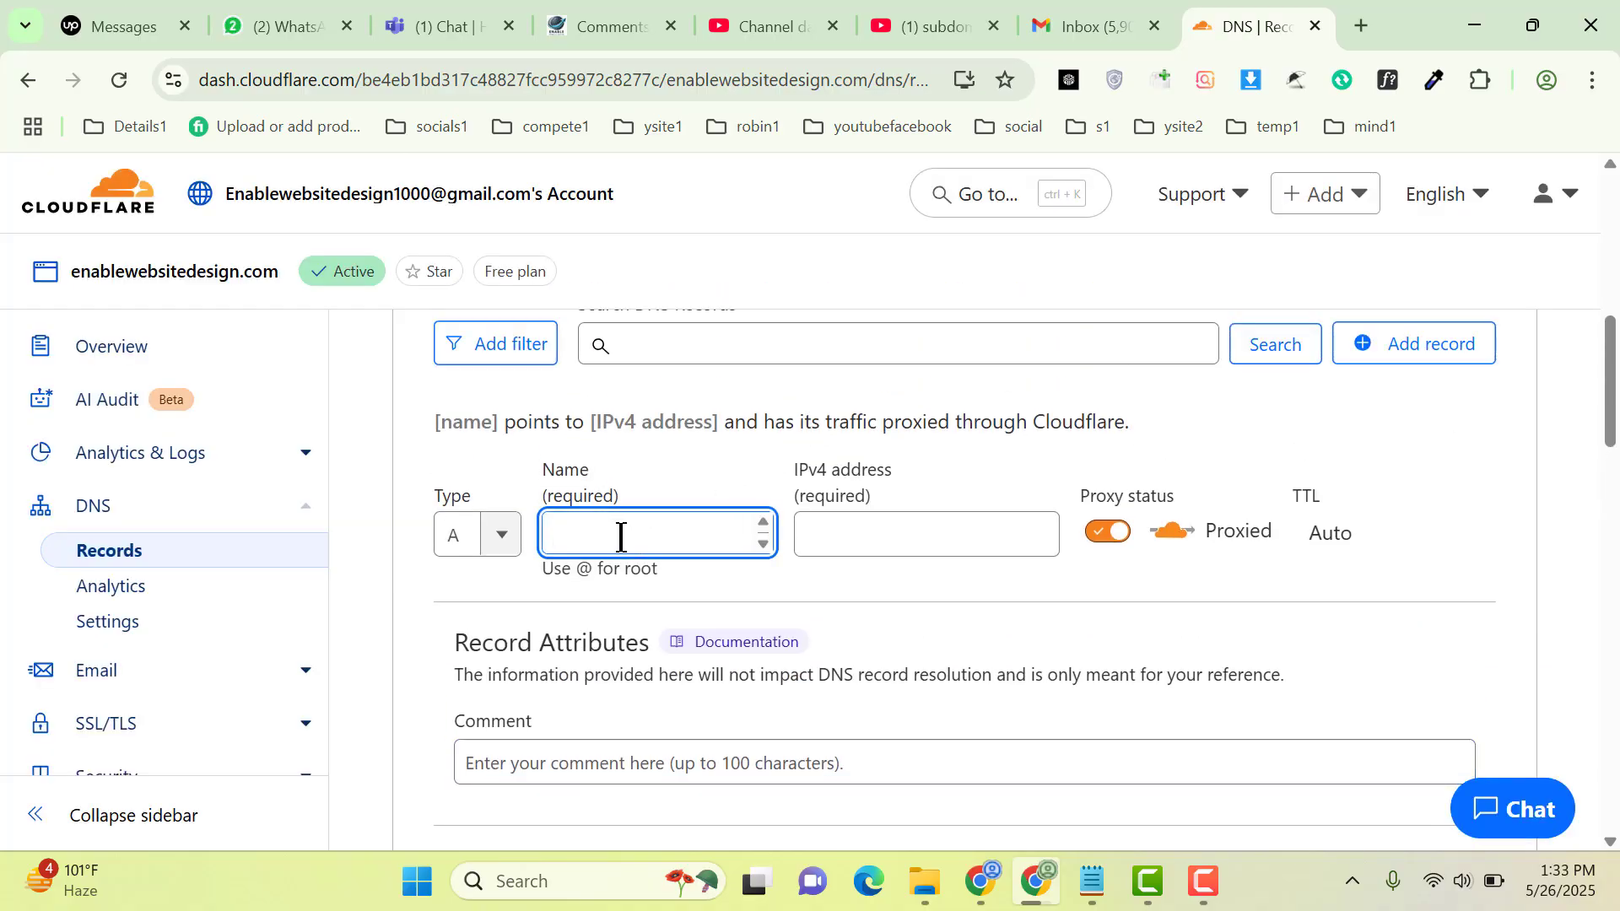
pyautogui.write('hello3')
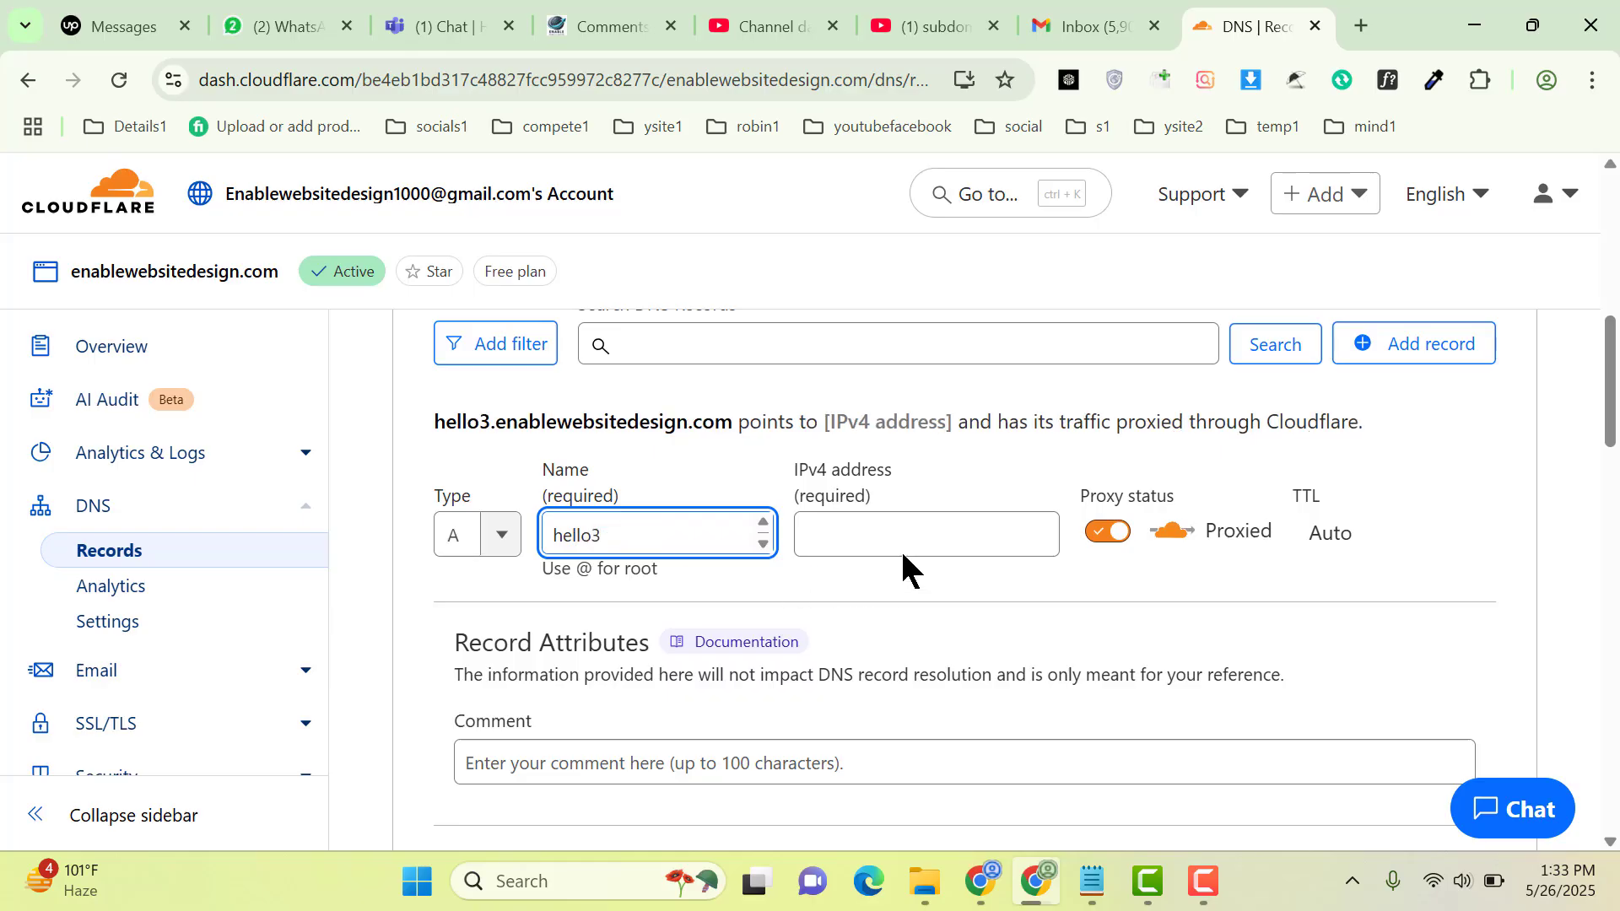
pyautogui.click(890, 535)
pyautogui.write('@NayyarShaikhHindi')
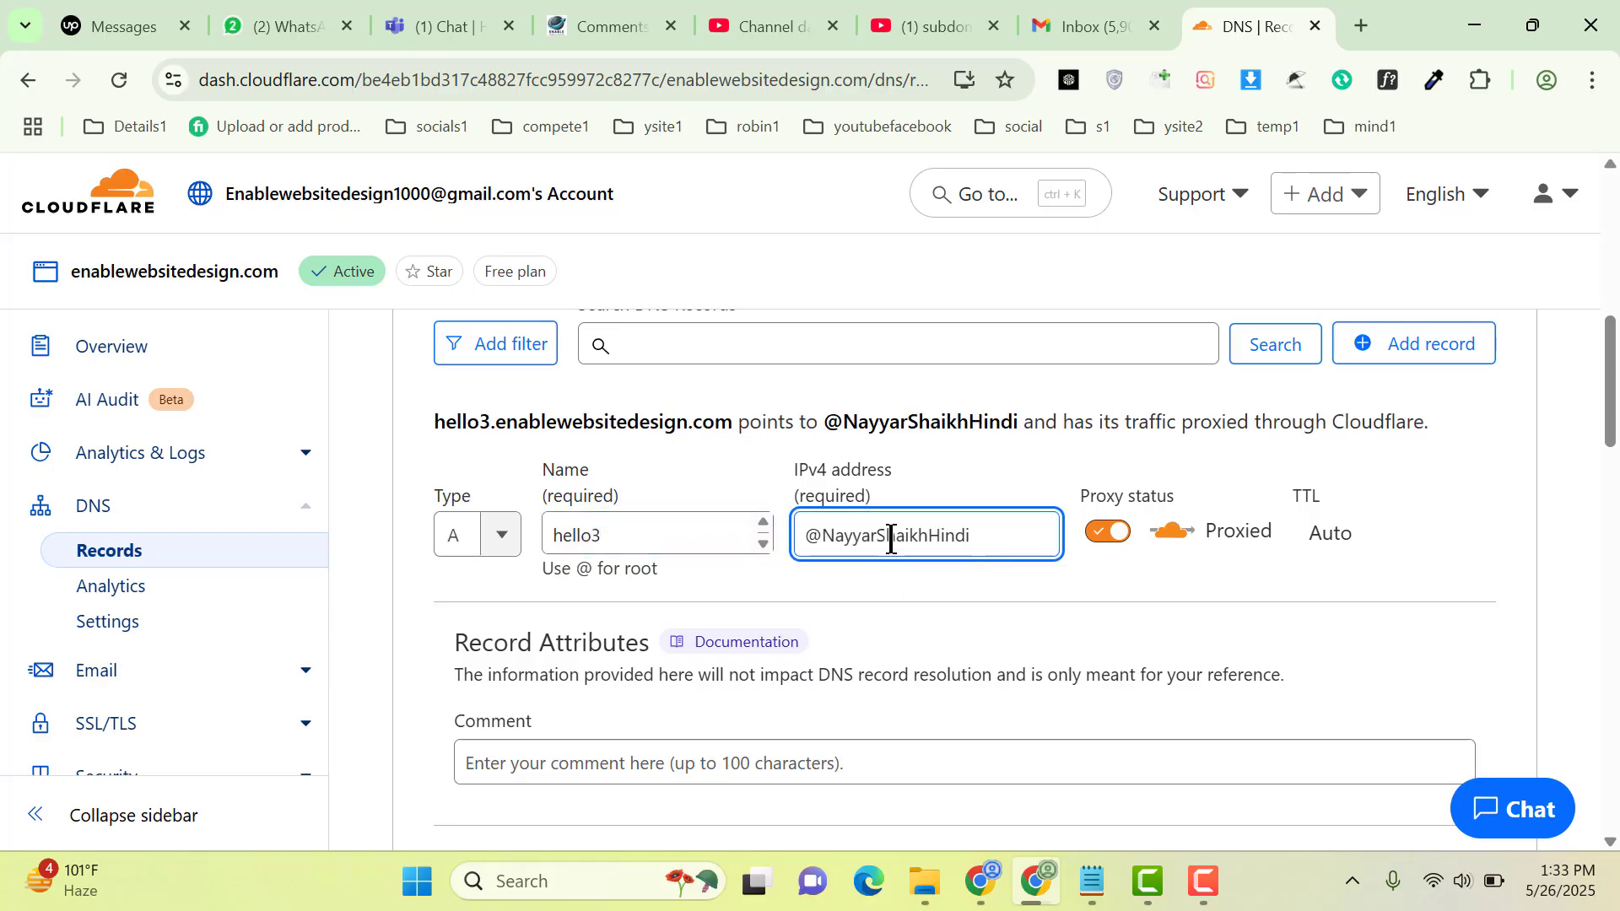
pyautogui.hotkey('ctrl', 'a')
pyautogui.press('BackSpace')
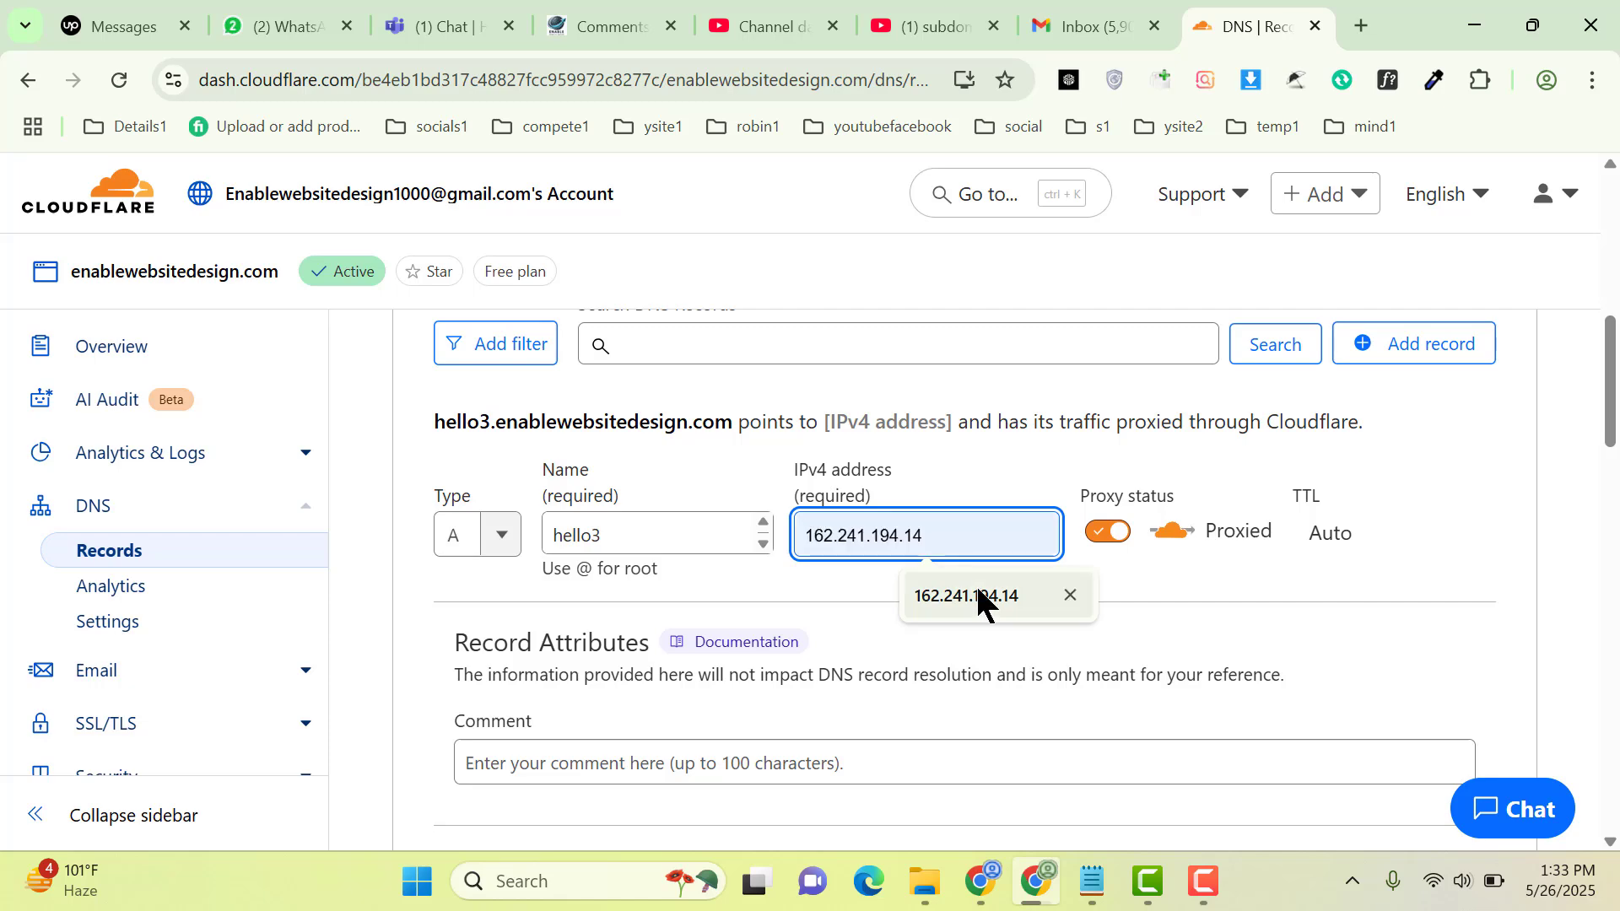
pyautogui.click(979, 595)
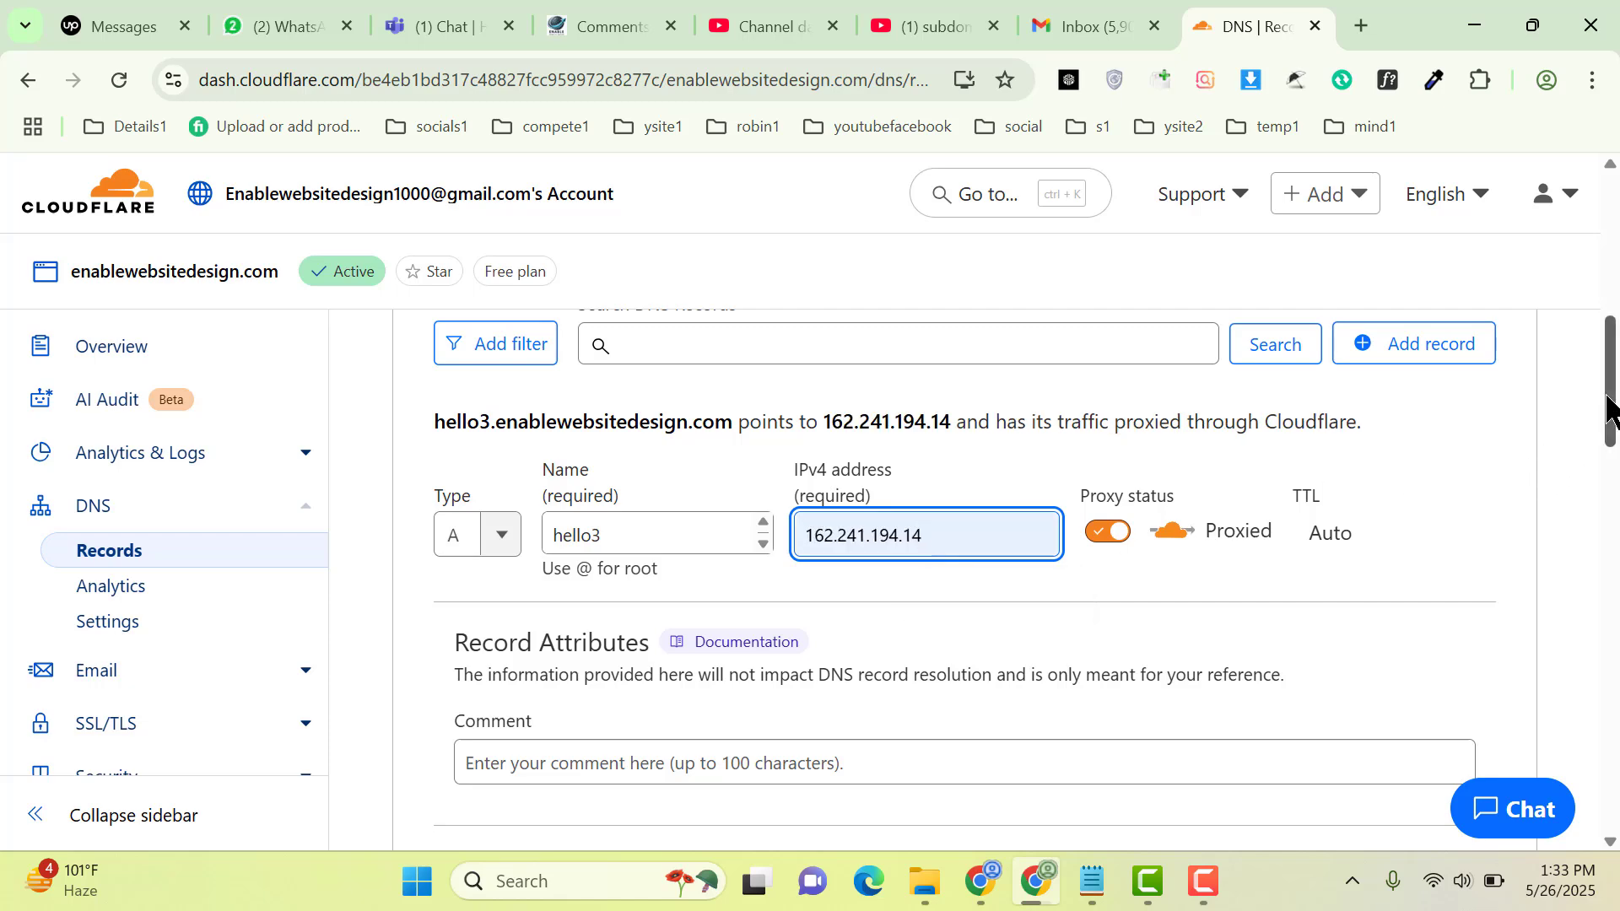
pyautogui.moveTo(1610, 413); pyautogui.dragTo(1600, 452)
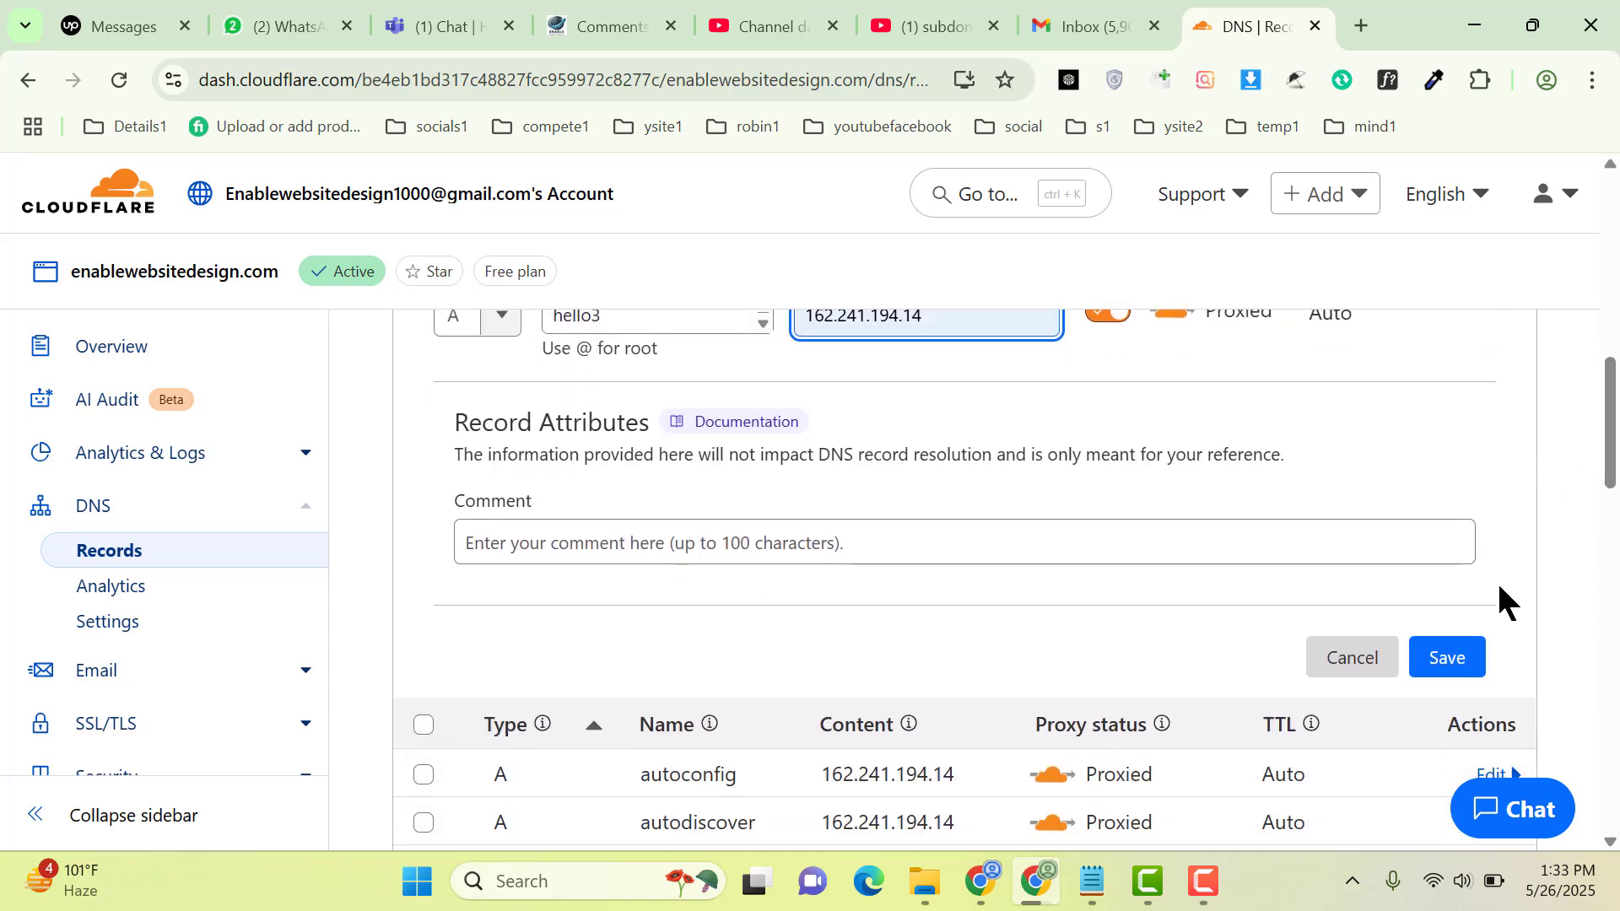
pyautogui.click(1457, 662)
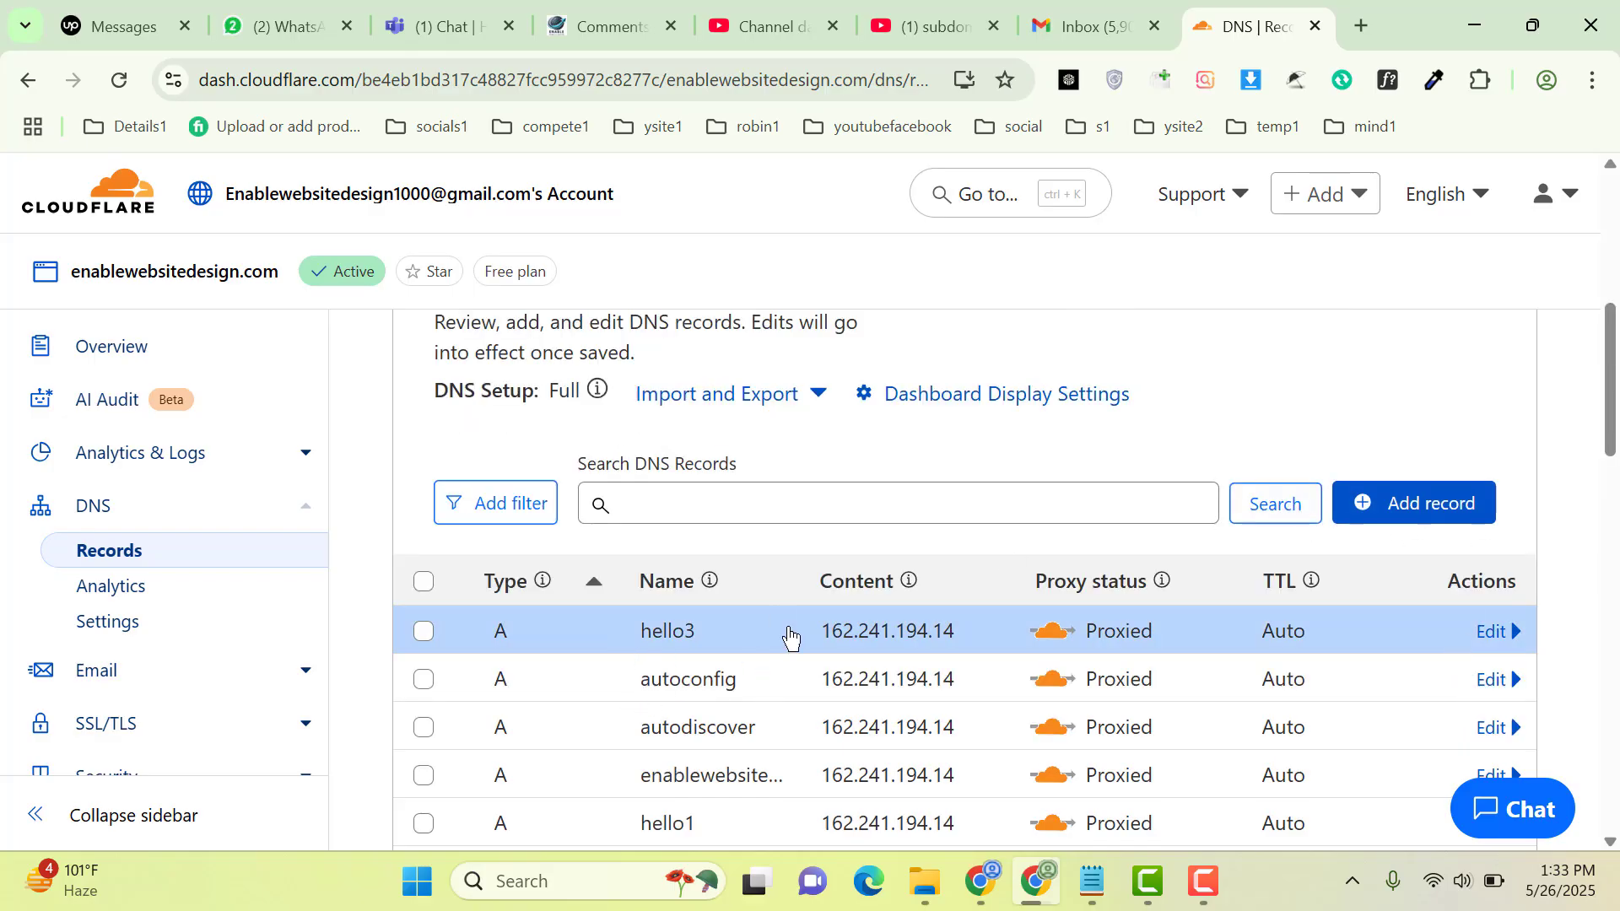
pyautogui.click(981, 882)
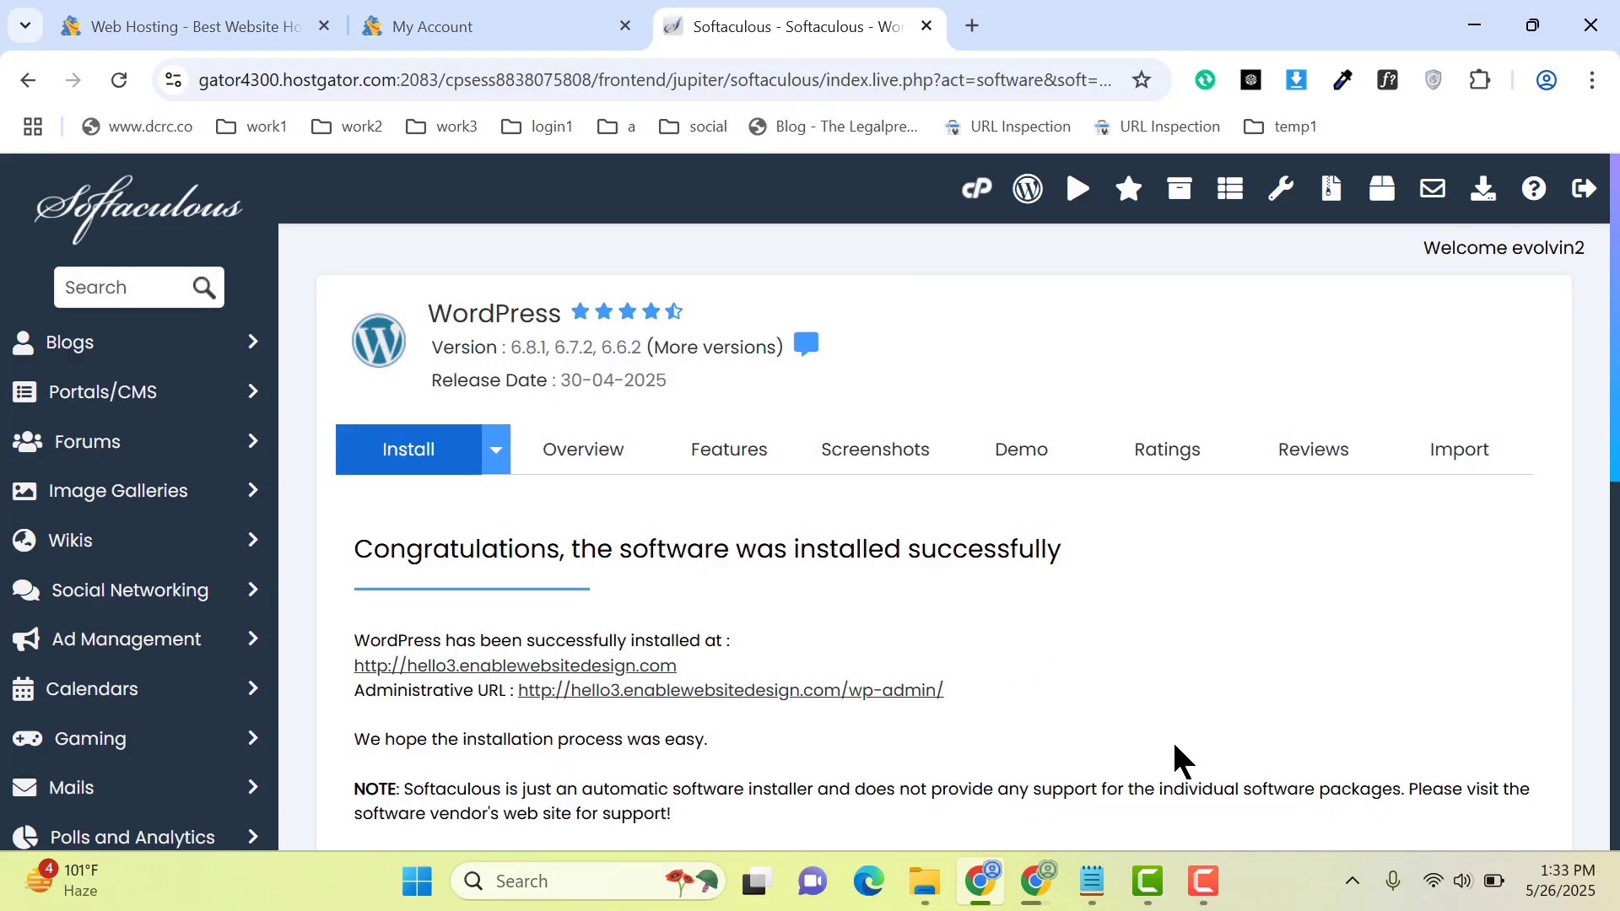
# Check the Softaculous success message, then view hello3.enablewebsitedesign.com showing a 404 page.
pyautogui.click(1204, 880)
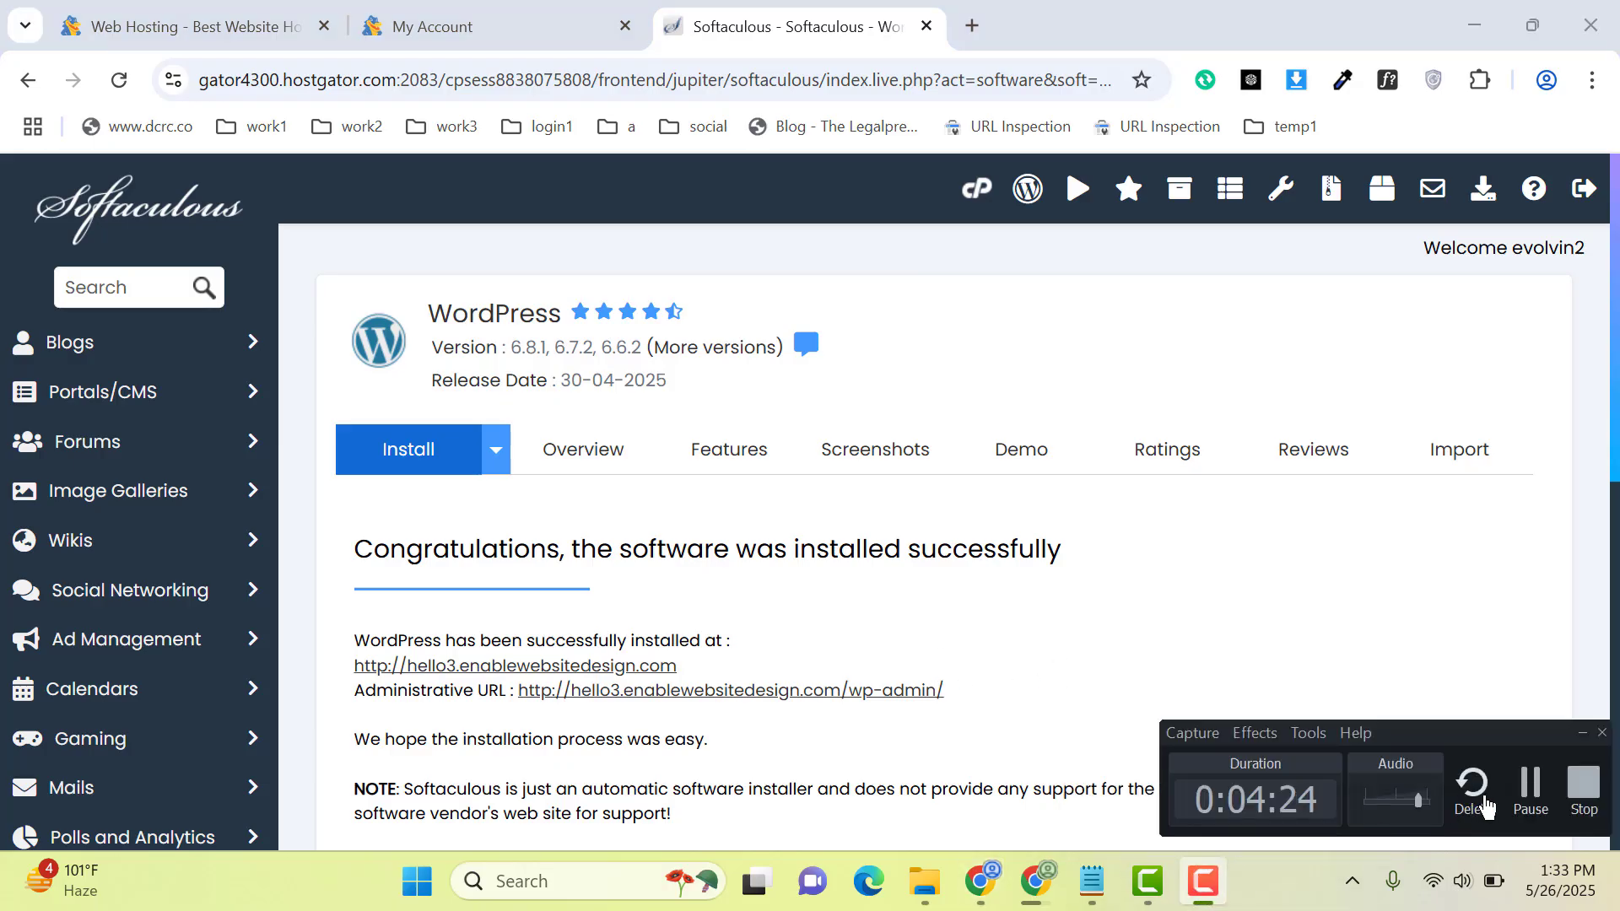
pyautogui.click(1529, 802)
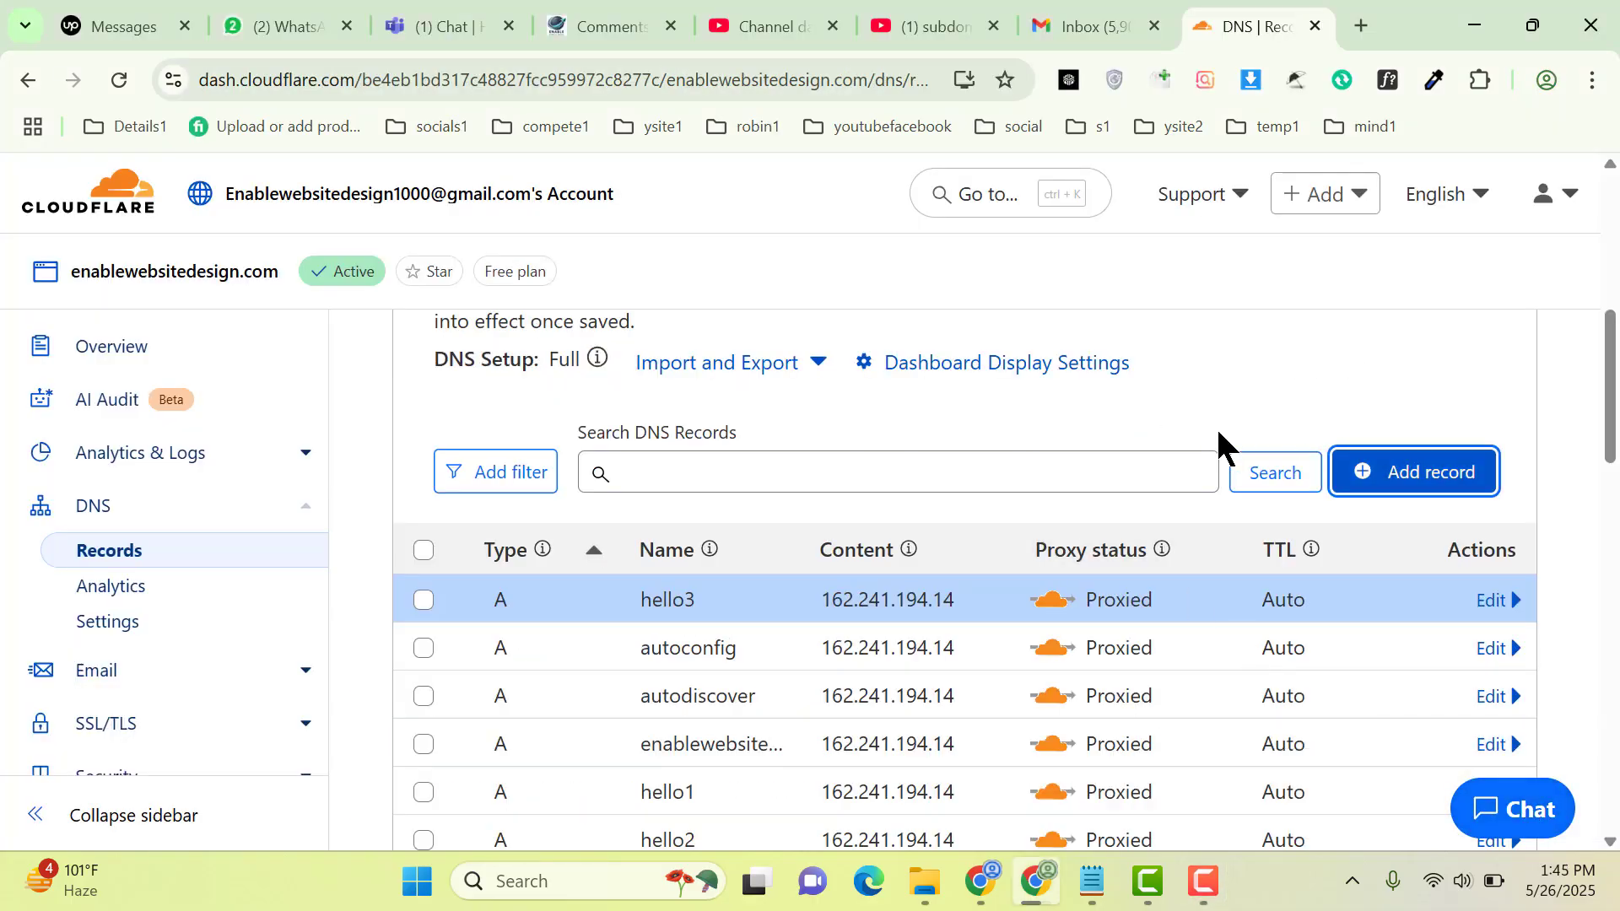
pyautogui.click(993, 887)
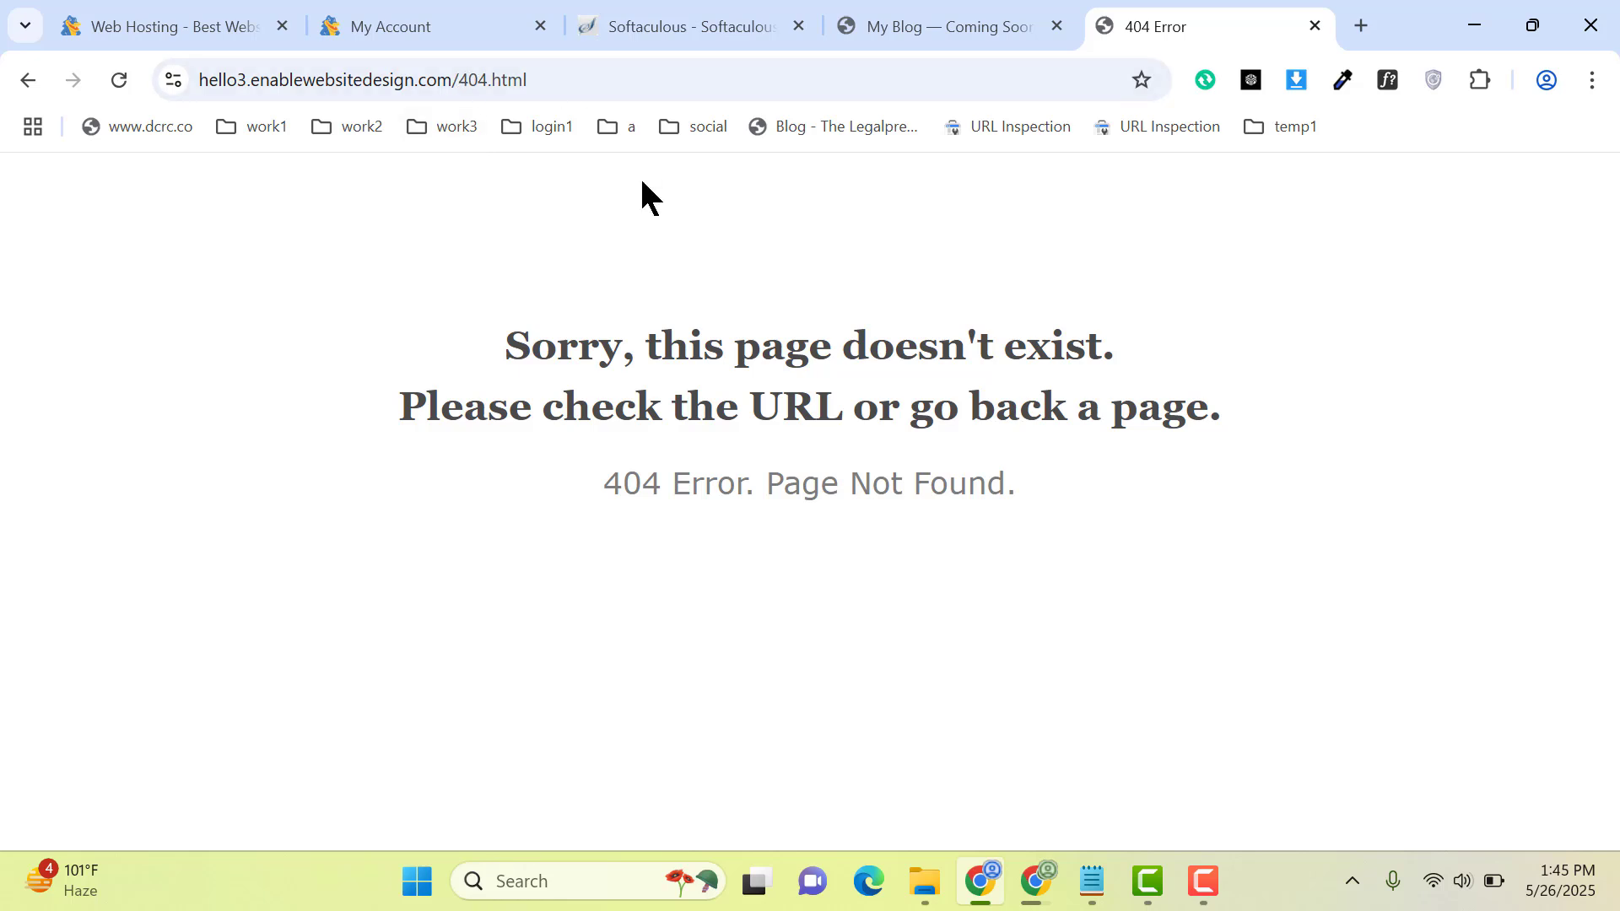
# From the My Blog Coming Soon tab, go to hello3.enablewebsitedesign.com/wp-admin.
pyautogui.click(950, 12)
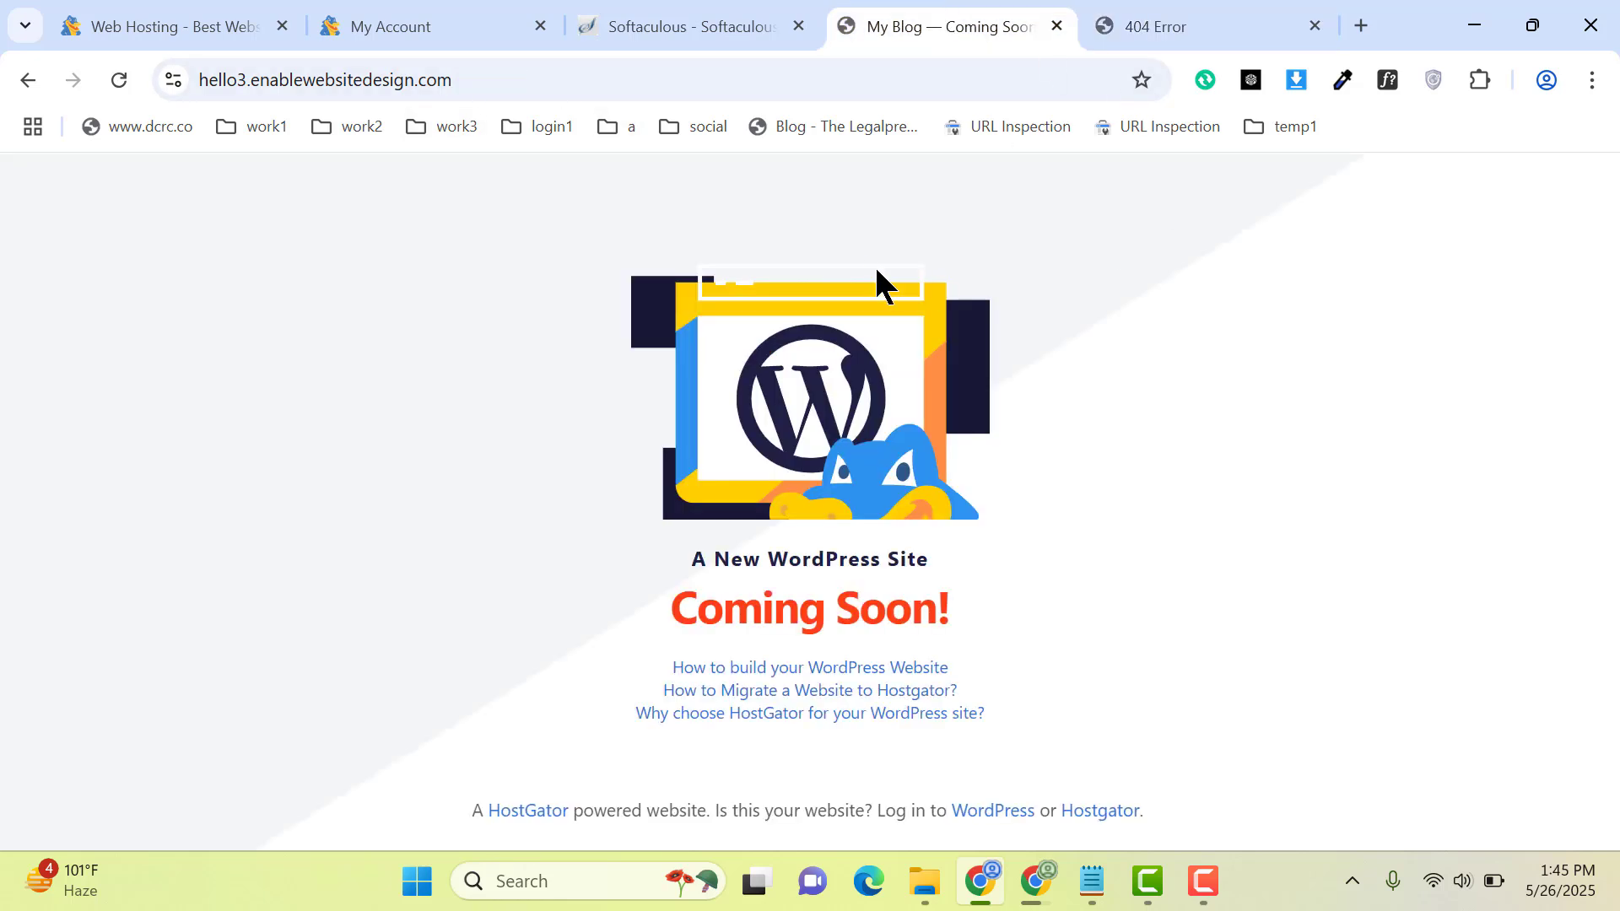
pyautogui.click(560, 67)
pyautogui.click(560, 68)
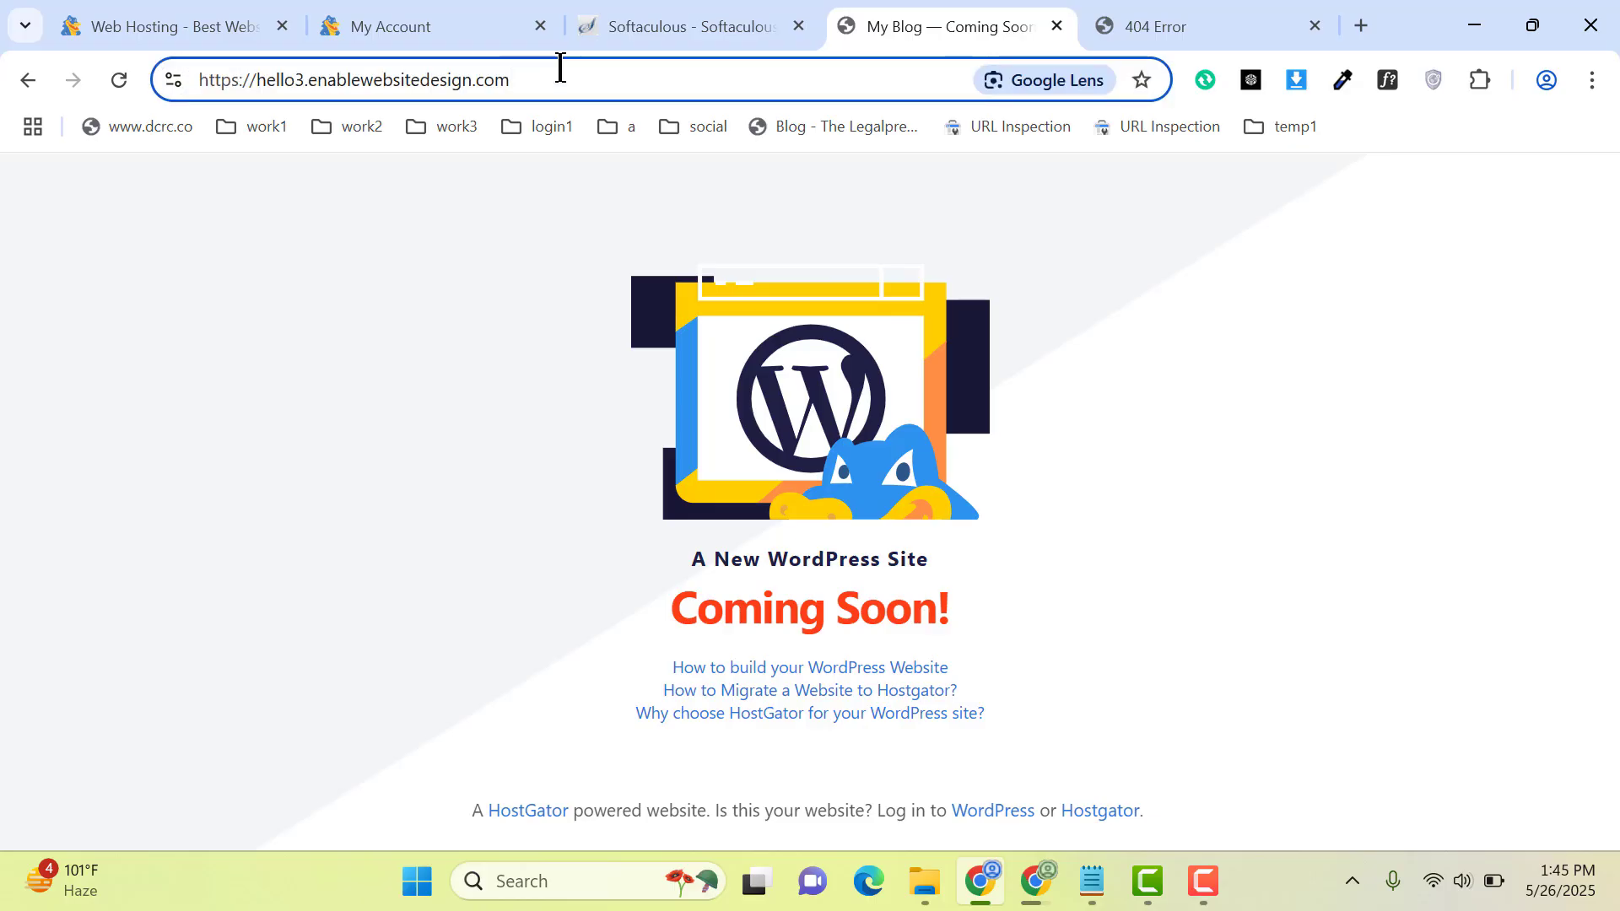
pyautogui.write('wp-admin')
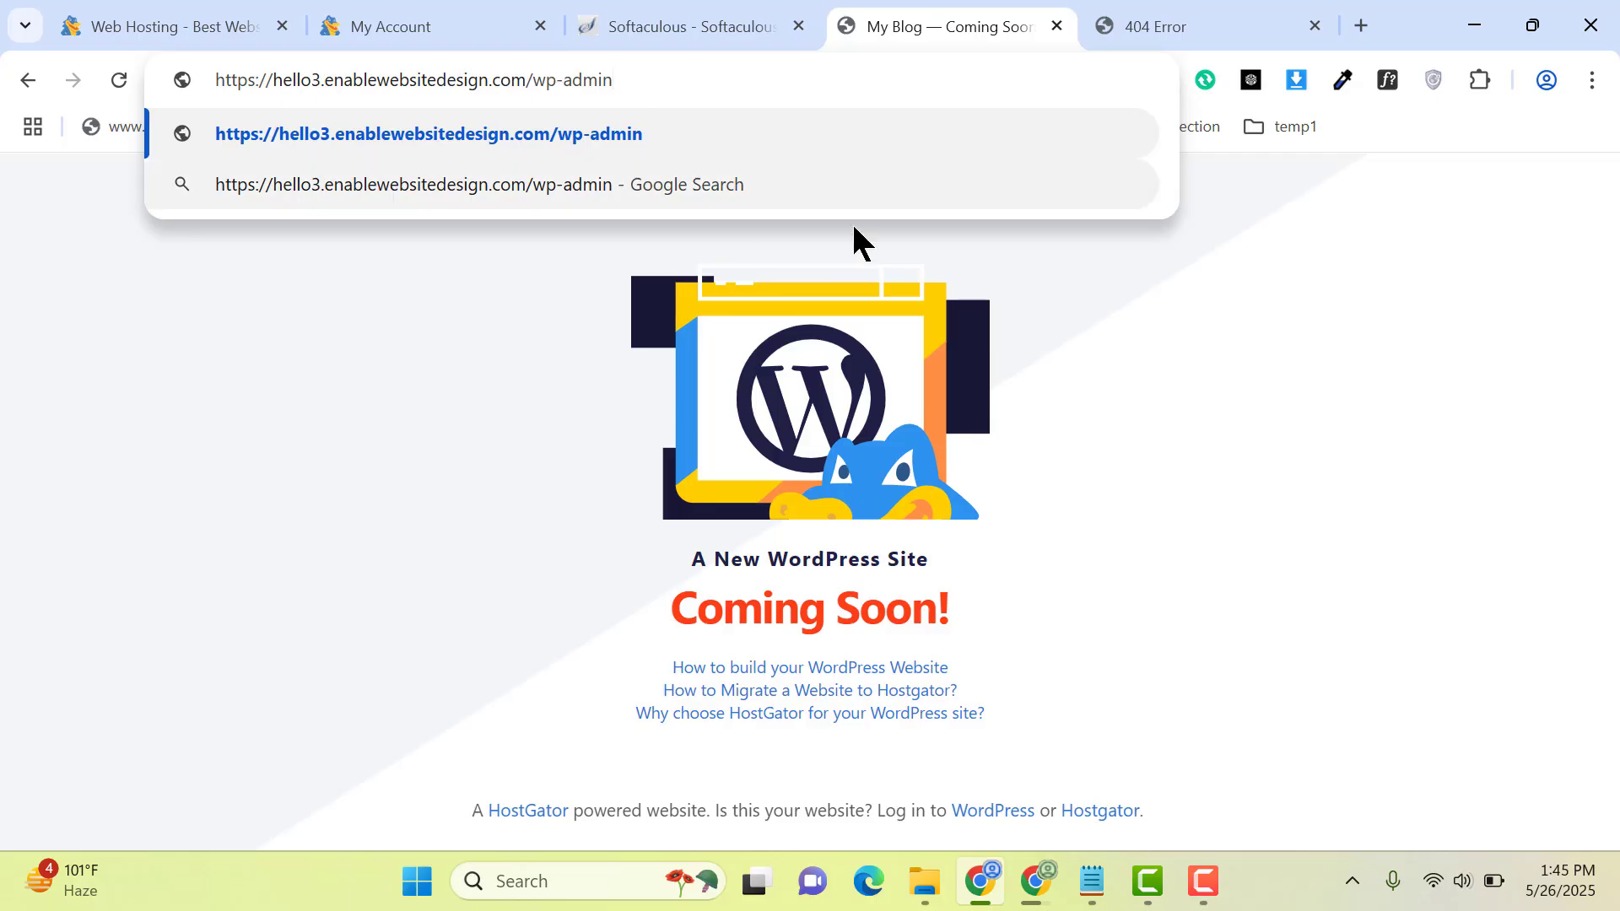
pyautogui.press('Return')
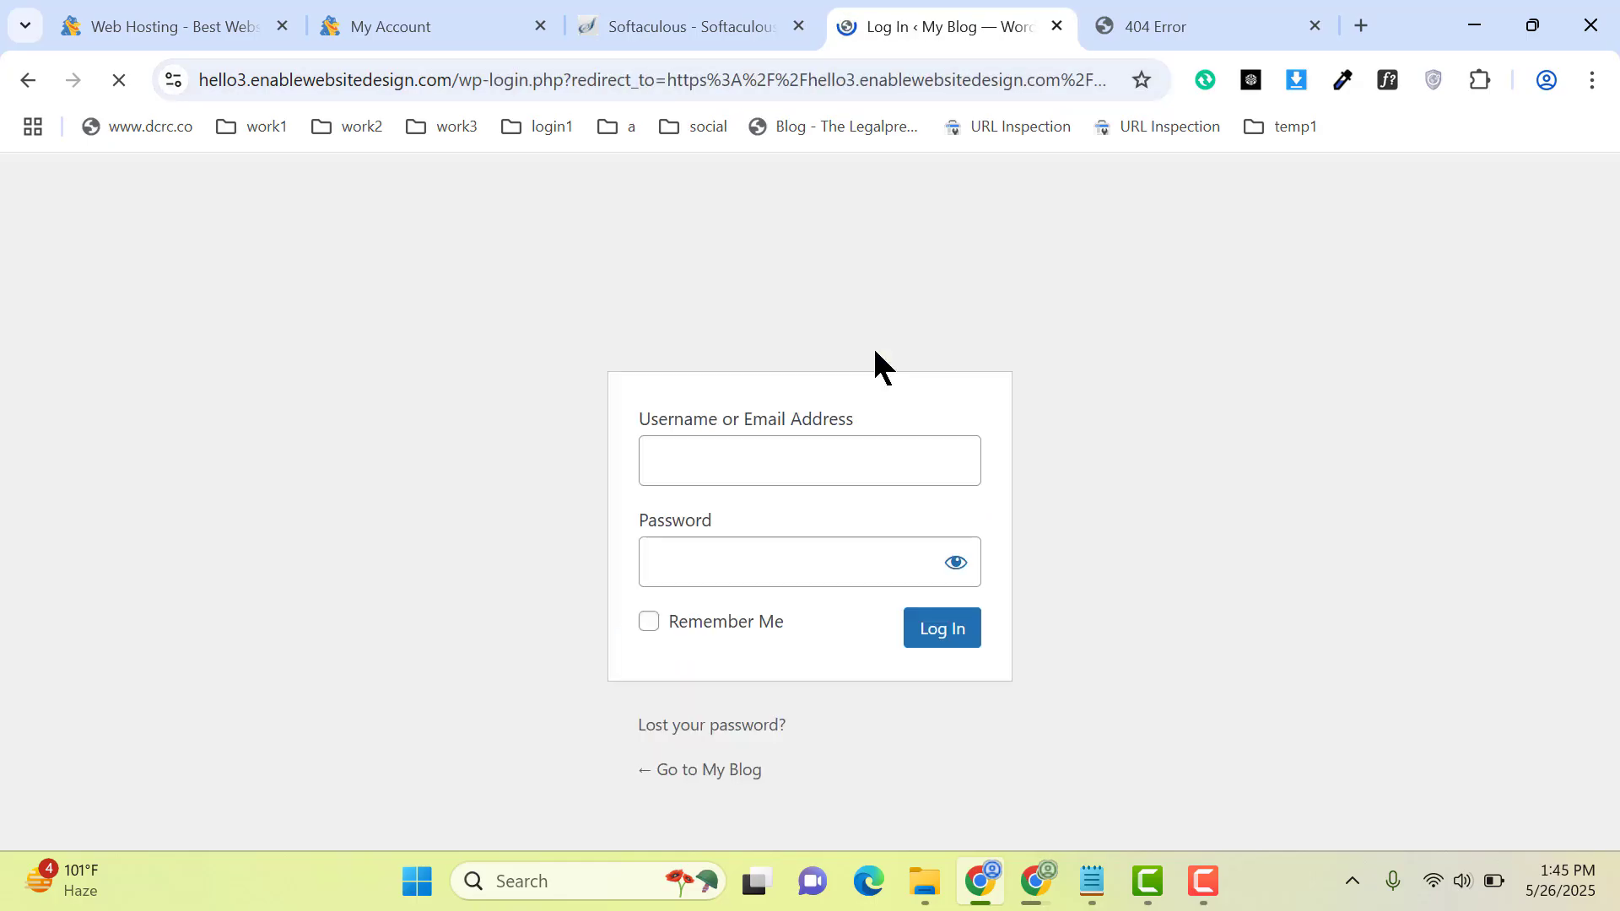
# Fill the username from Chrome's saved admin login and overwrite the password field with the account password.
pyautogui.click(804, 471)
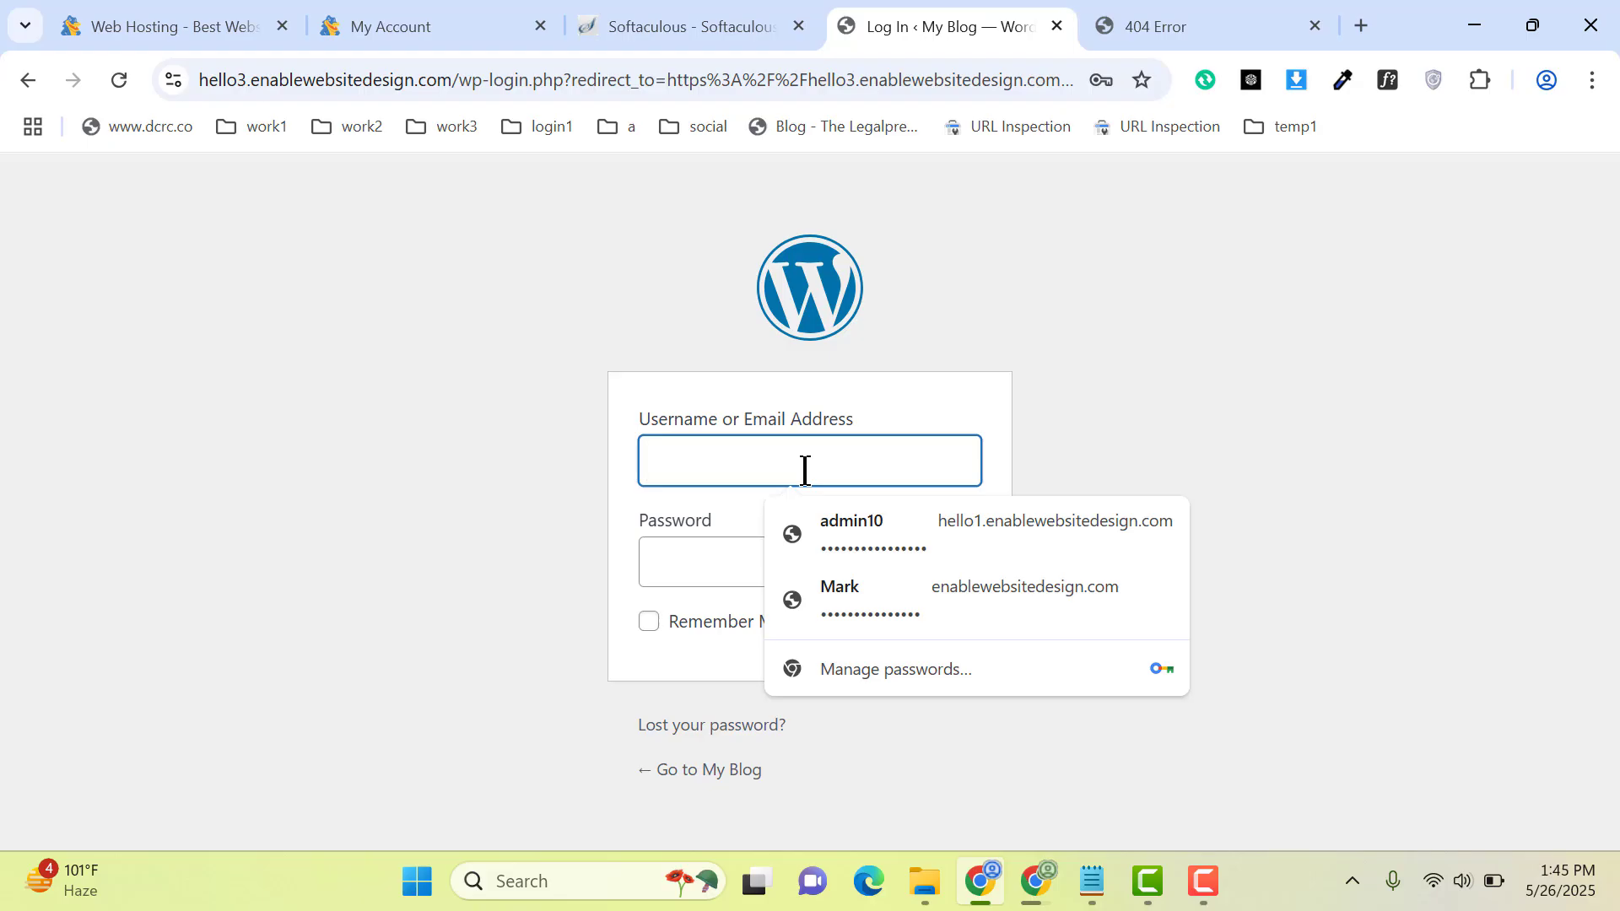
pyautogui.click(901, 515)
pyautogui.doubleClick(901, 557)
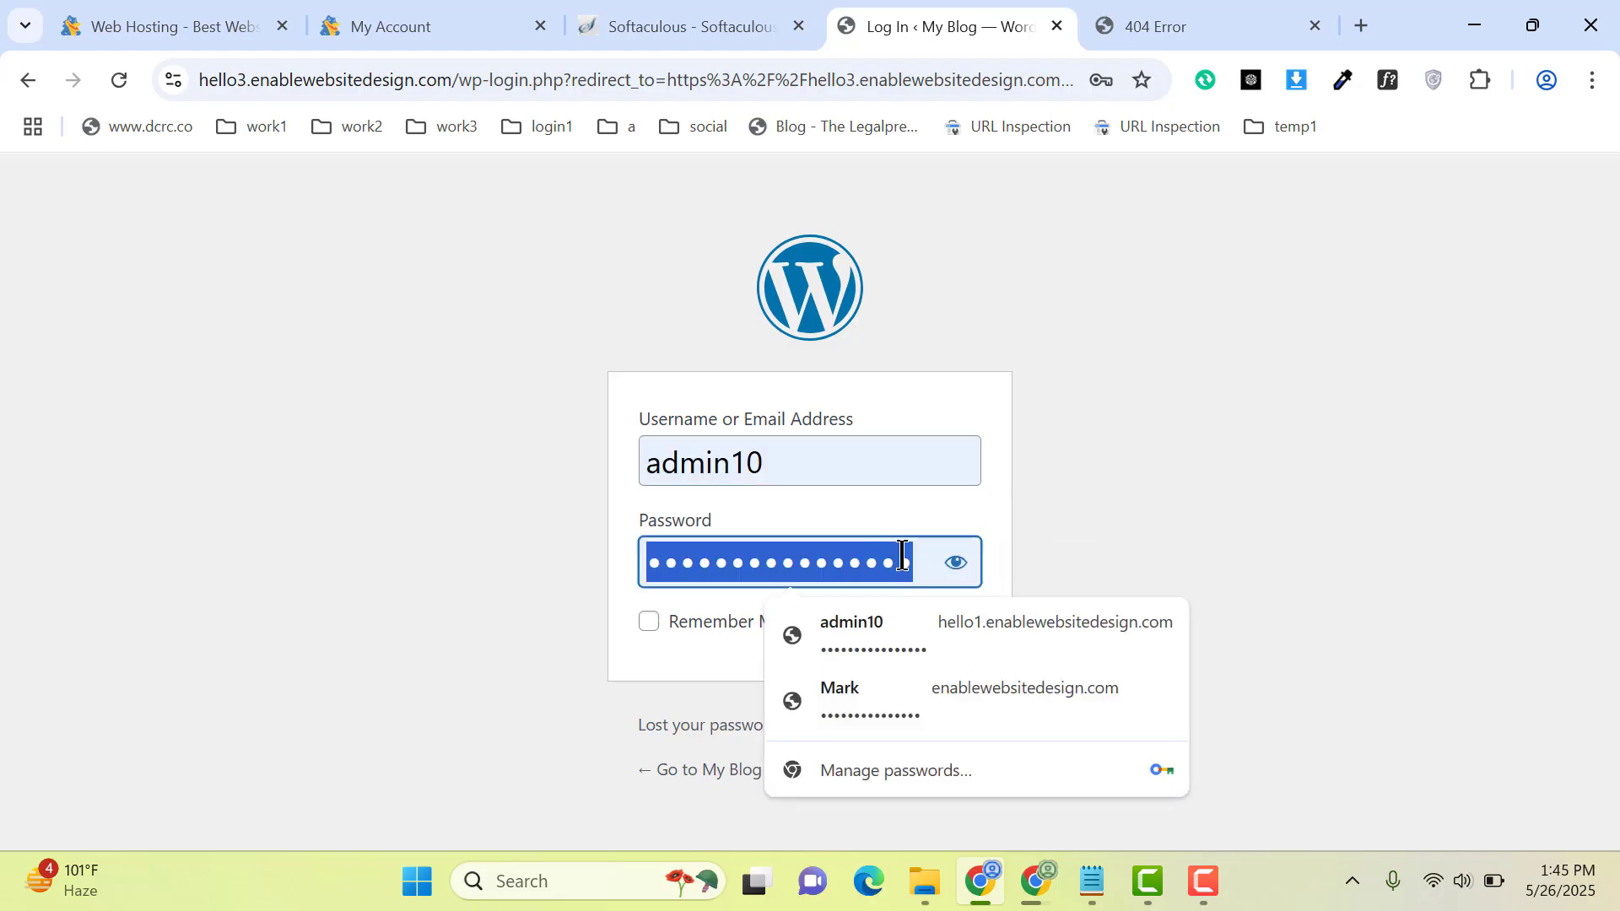
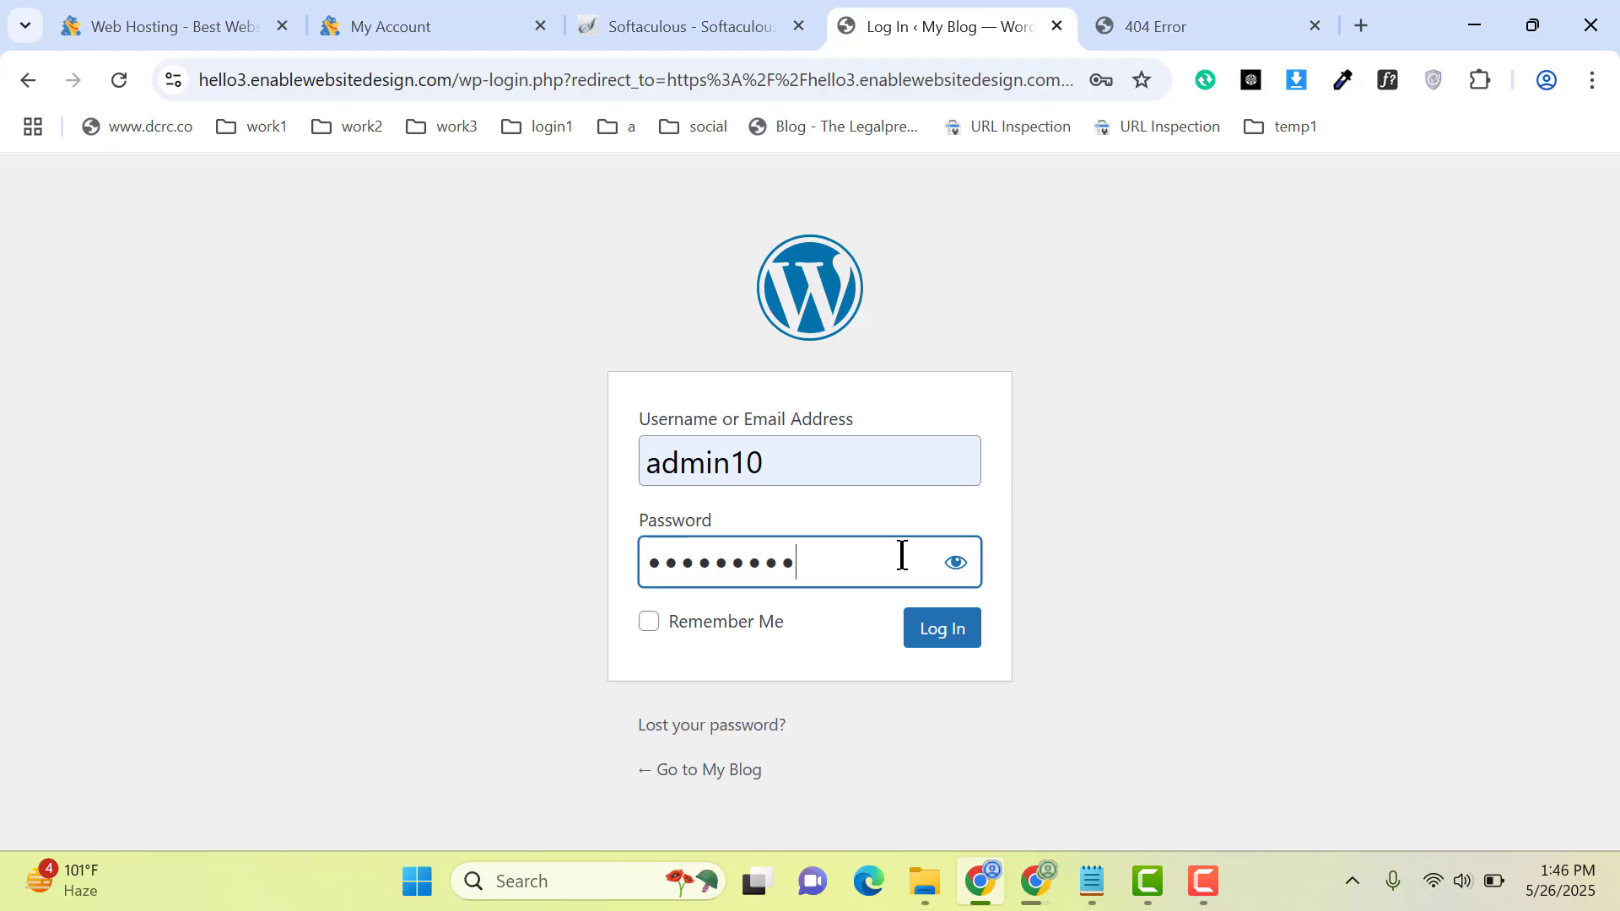